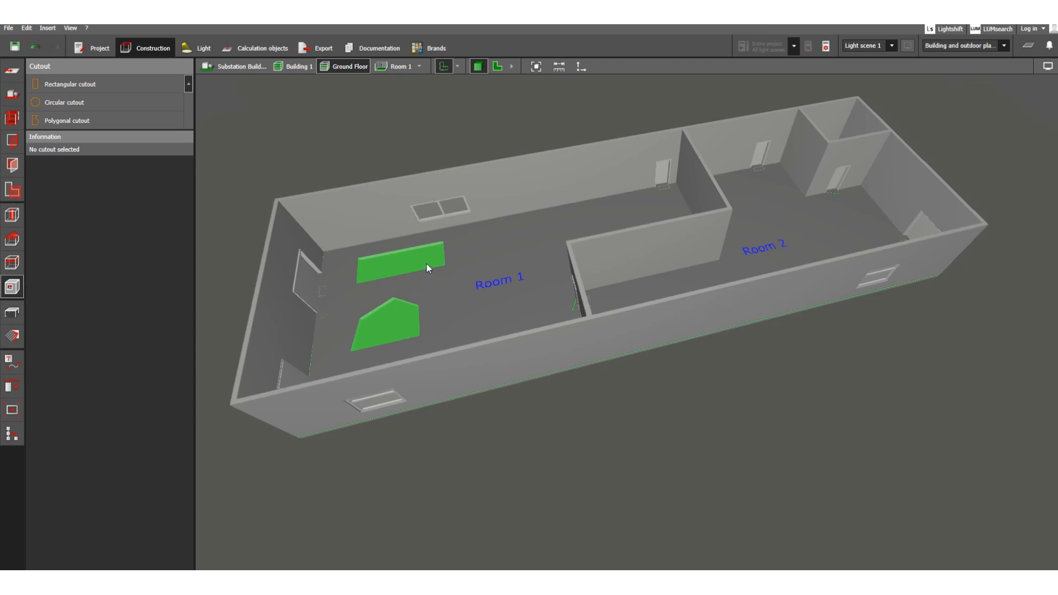
Switch to the floor plan view and delete the rectangular and polygonal cutouts in Room 1.
{"action": "left_click", "coordinate": [498, 66]}
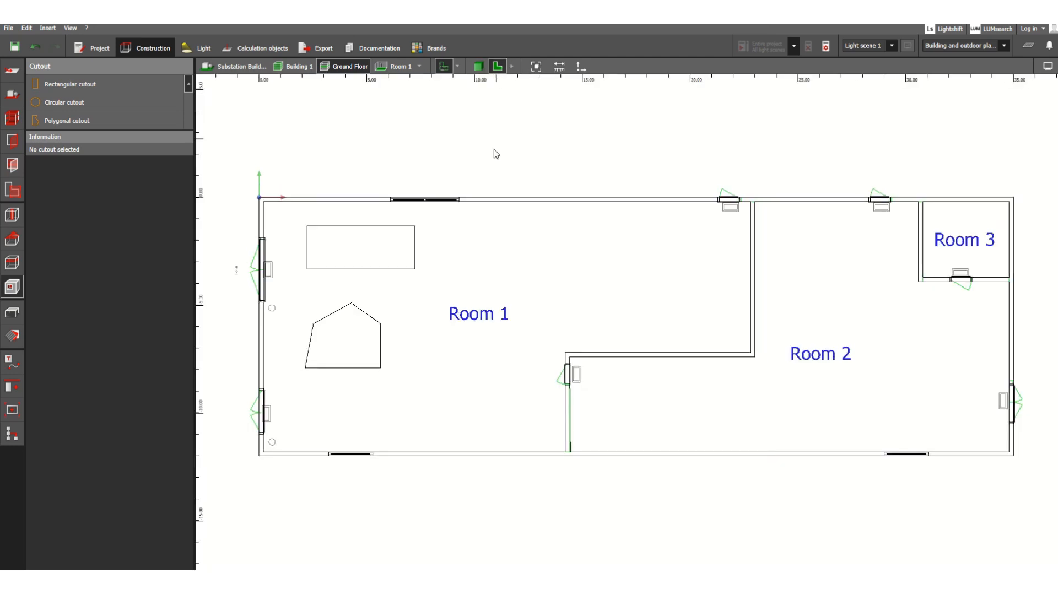
{"action": "left_click", "coordinate": [373, 260]}
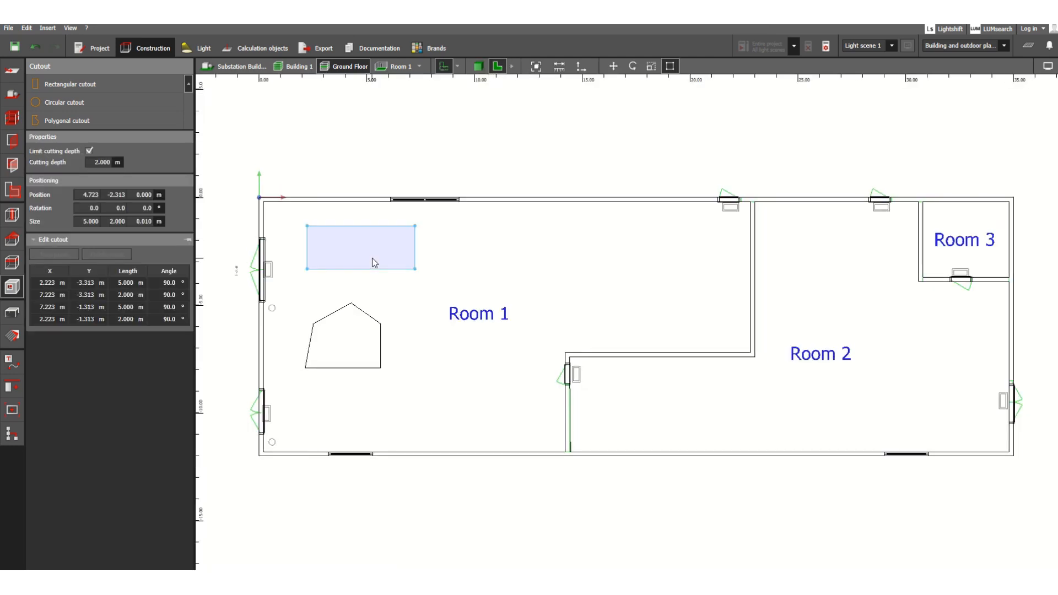
{"action": "key", "text": "Delete"}
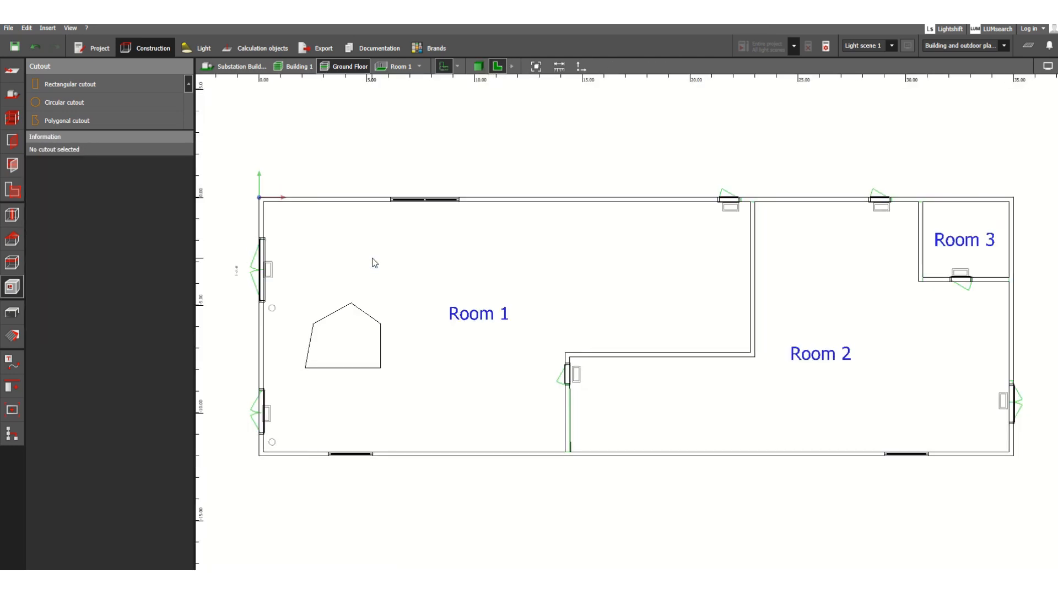
{"action": "left_click", "coordinate": [365, 319]}
{"action": "key", "text": "Delete"}
Examine the settings of the standard furniture objects, including frustum of a cone, extrusion volume, wedge, 100x200 Square, hemisphere, sphere and truncated pyramid.
{"action": "left_click", "coordinate": [14, 315]}
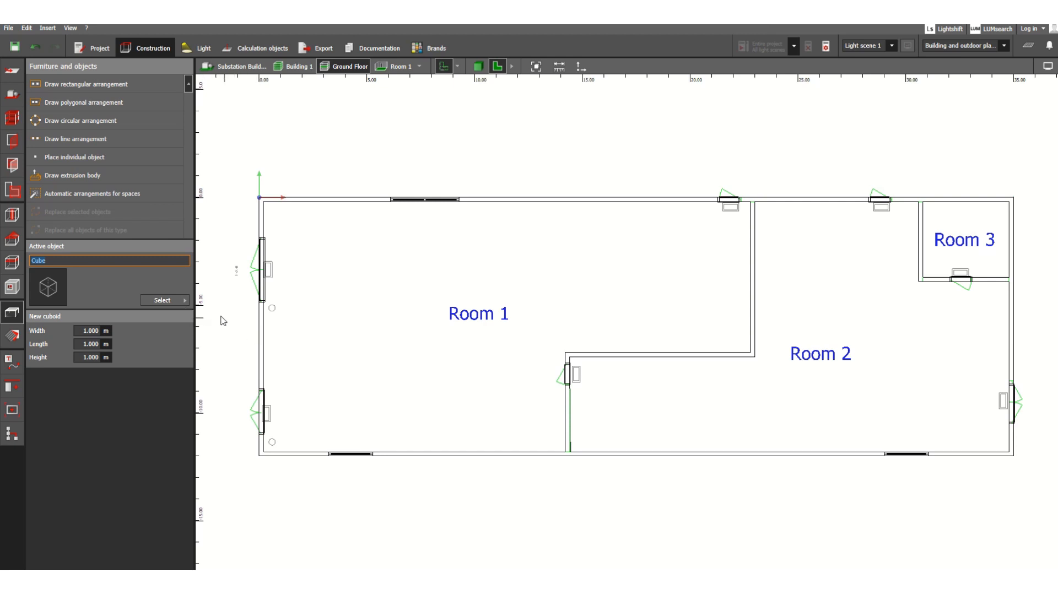
{"action": "left_click", "coordinate": [163, 300]}
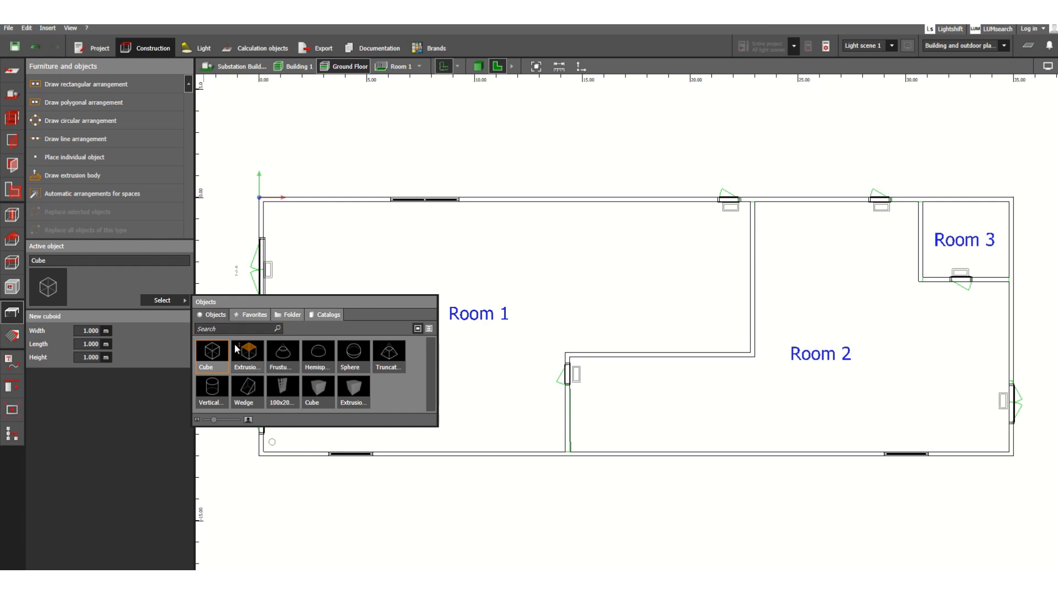
{"action": "key", "text": "Escape"}
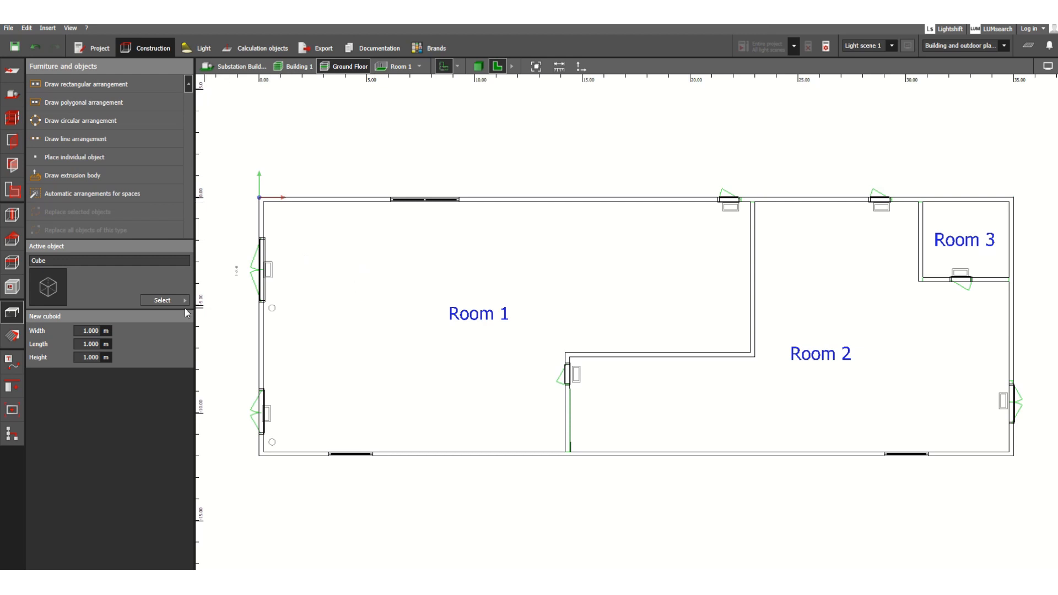
{"action": "left_click", "coordinate": [167, 301]}
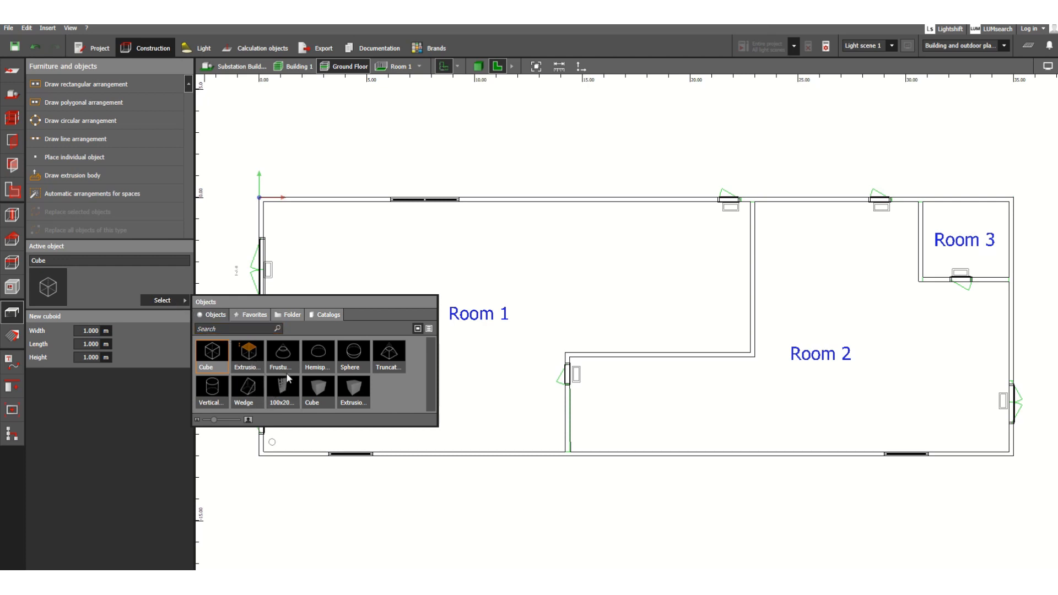
{"action": "left_click", "coordinate": [282, 359]}
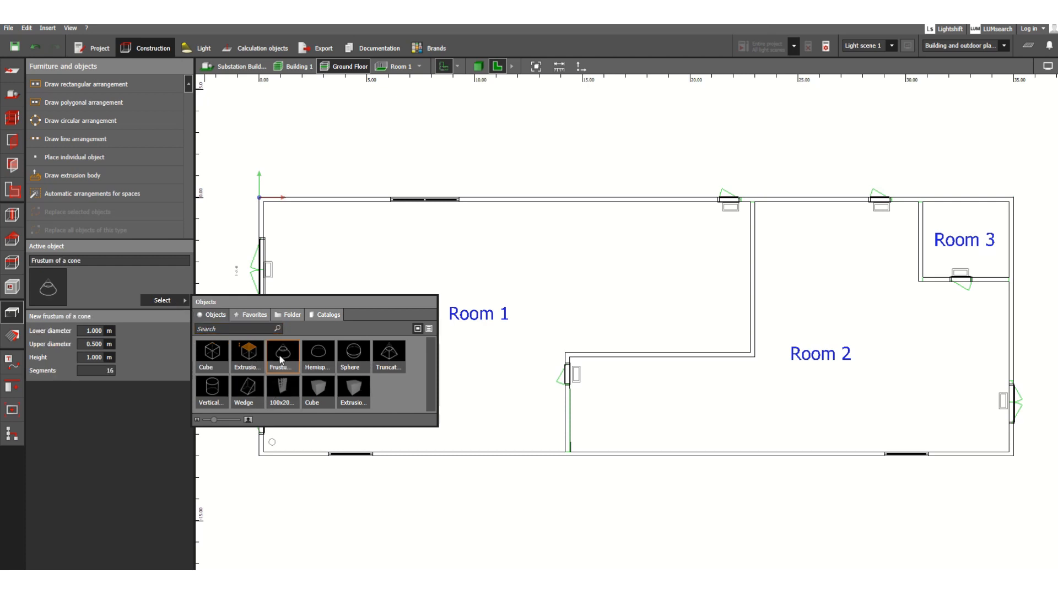
{"action": "left_click", "coordinate": [249, 361]}
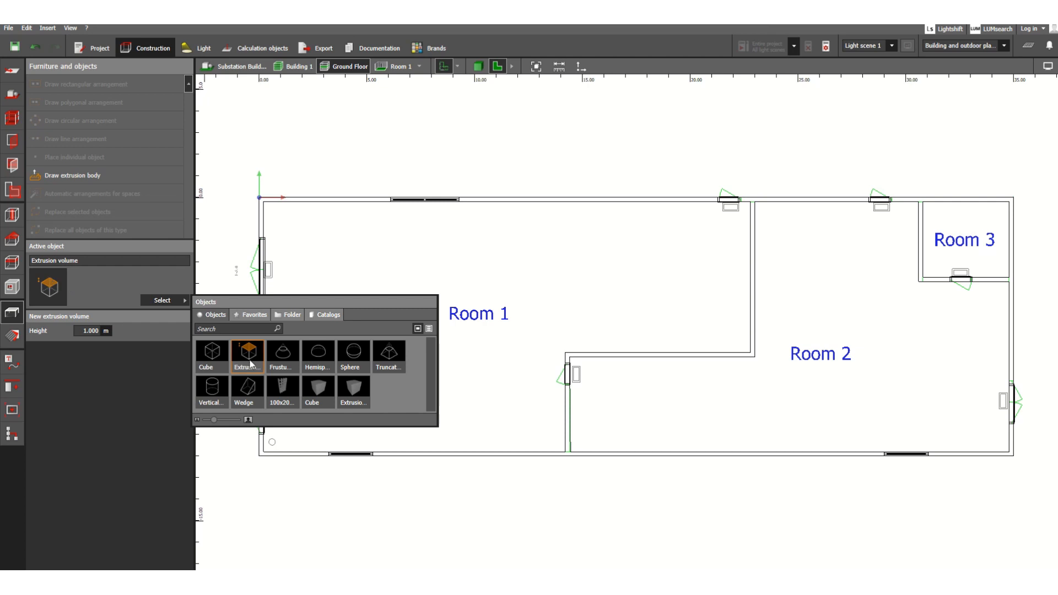
{"action": "left_click", "coordinate": [249, 389]}
{"action": "left_click", "coordinate": [283, 391]}
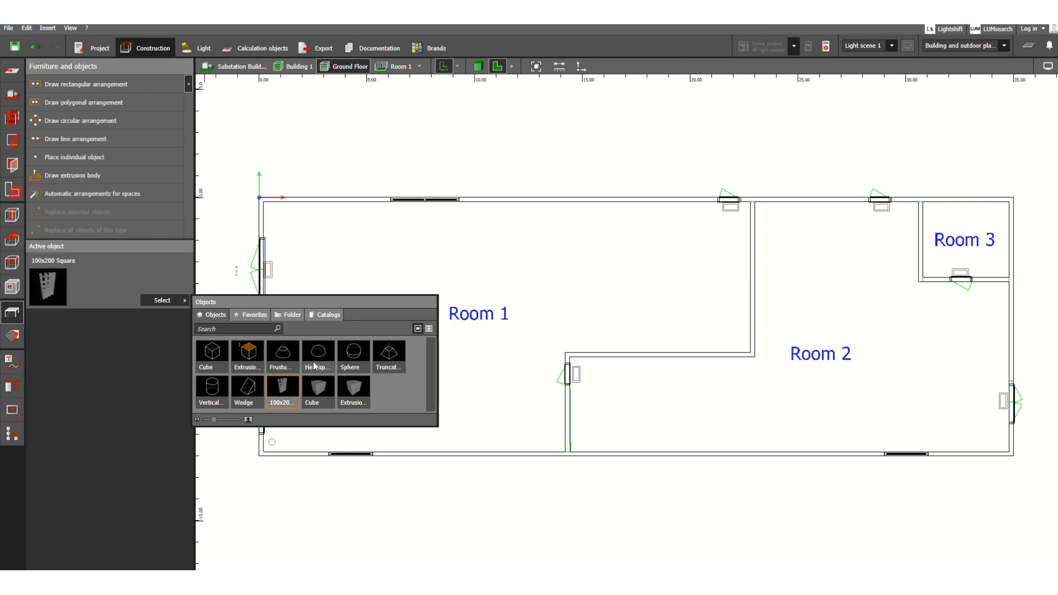
{"action": "left_click", "coordinate": [319, 358]}
{"action": "left_click", "coordinate": [353, 356]}
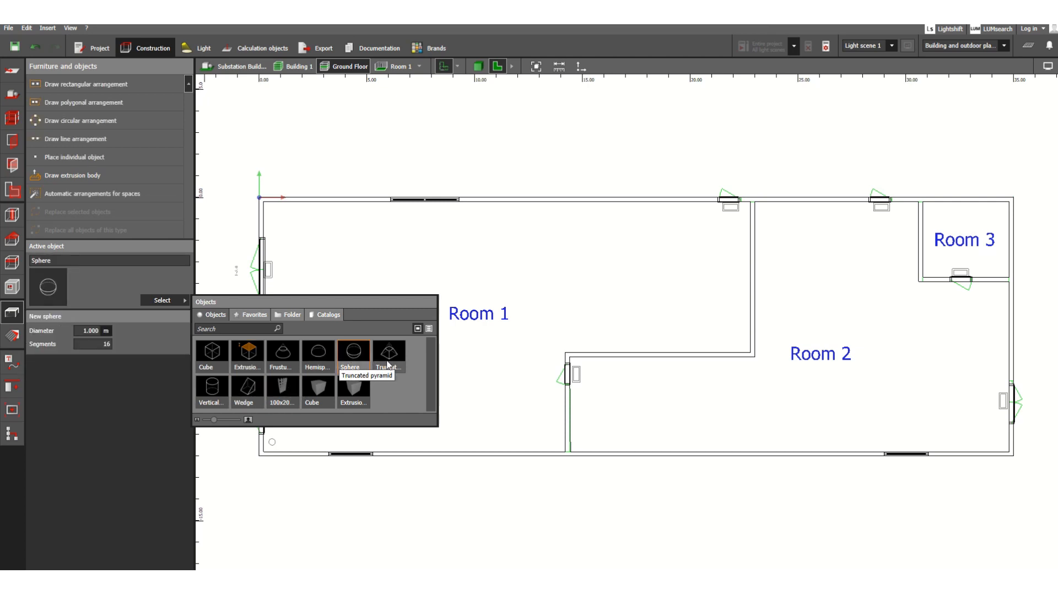
{"action": "left_click", "coordinate": [388, 361]}
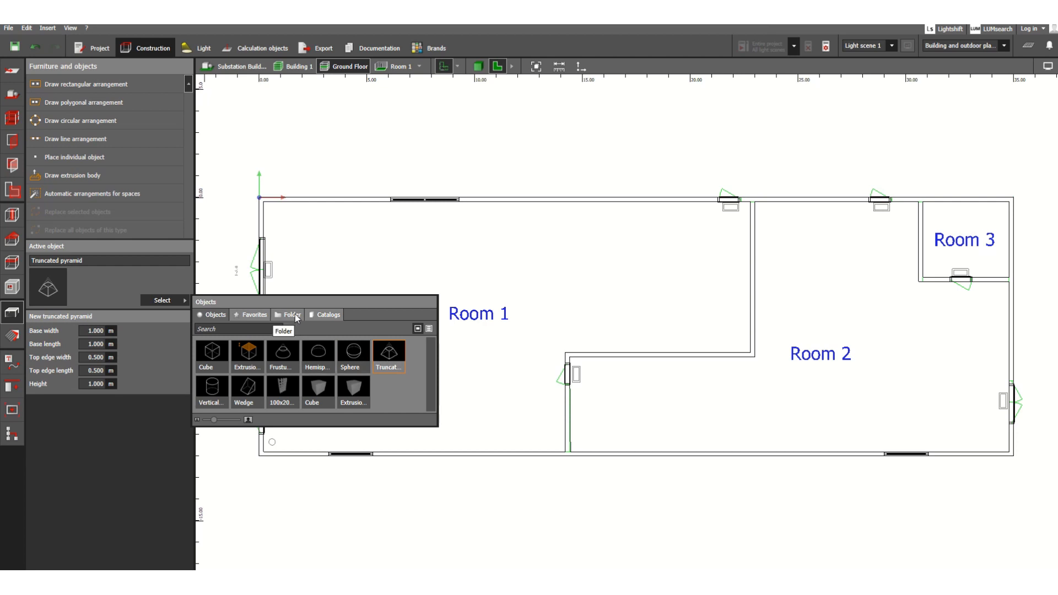
Open the DIALux evo object catalog and look through its unfiltered list of objects.
{"action": "left_click", "coordinate": [326, 316]}
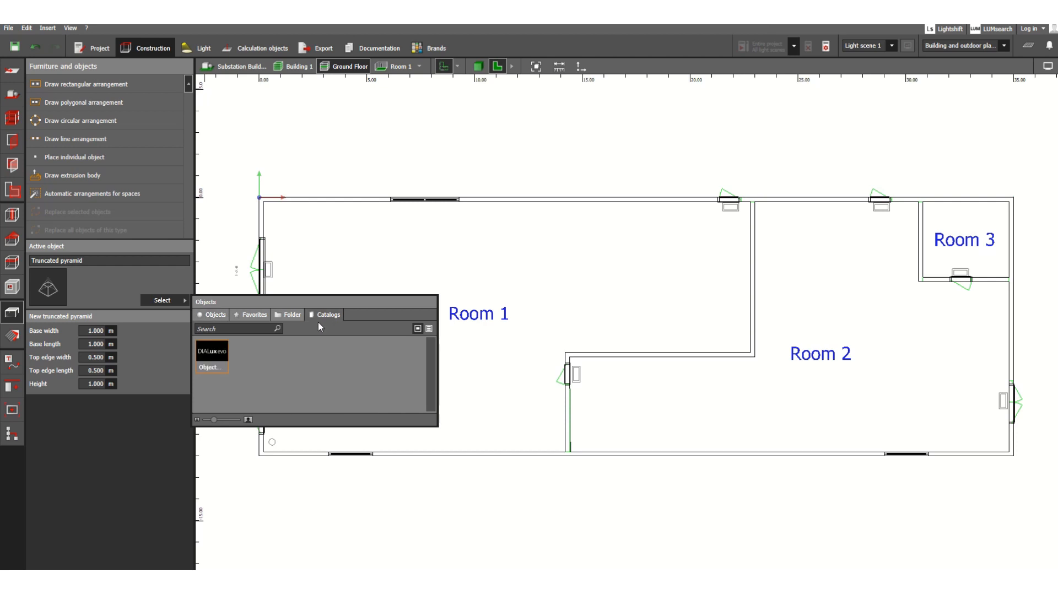
{"action": "left_click", "coordinate": [209, 355]}
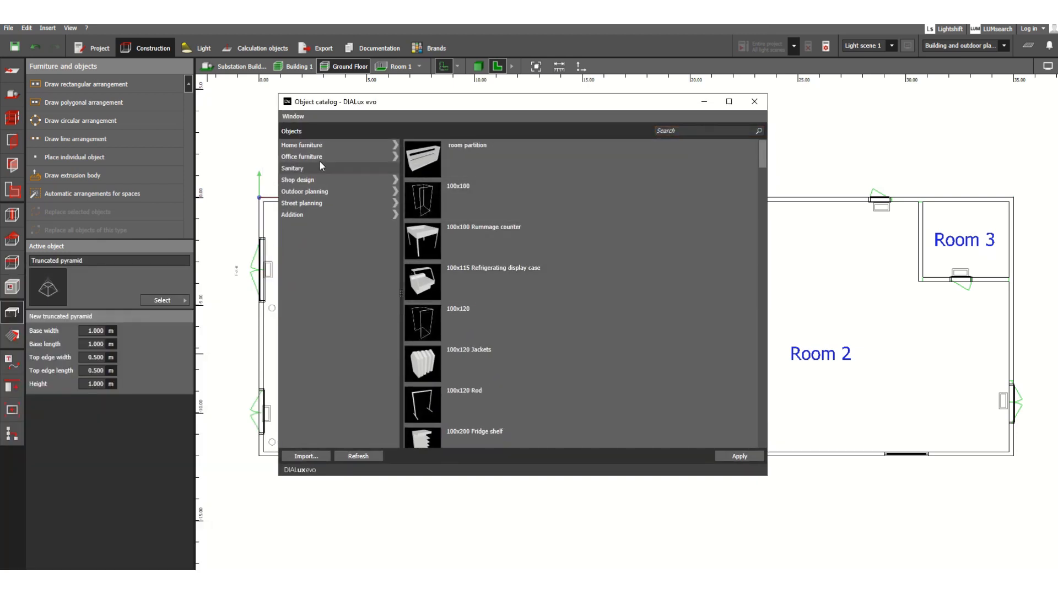
{"action": "scroll", "coordinate": [482, 257], "scroll_direction": "down", "scroll_amount": 3}
{"action": "scroll", "coordinate": [478, 335], "scroll_direction": "up", "scroll_amount": 3}
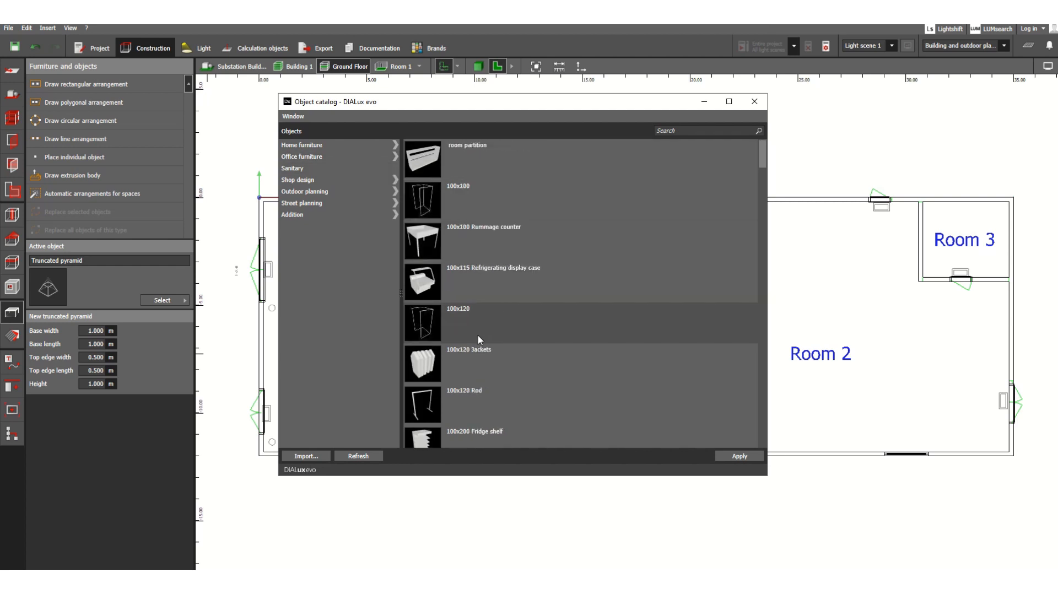
{"action": "scroll", "coordinate": [485, 333], "scroll_direction": "down", "scroll_amount": 3}
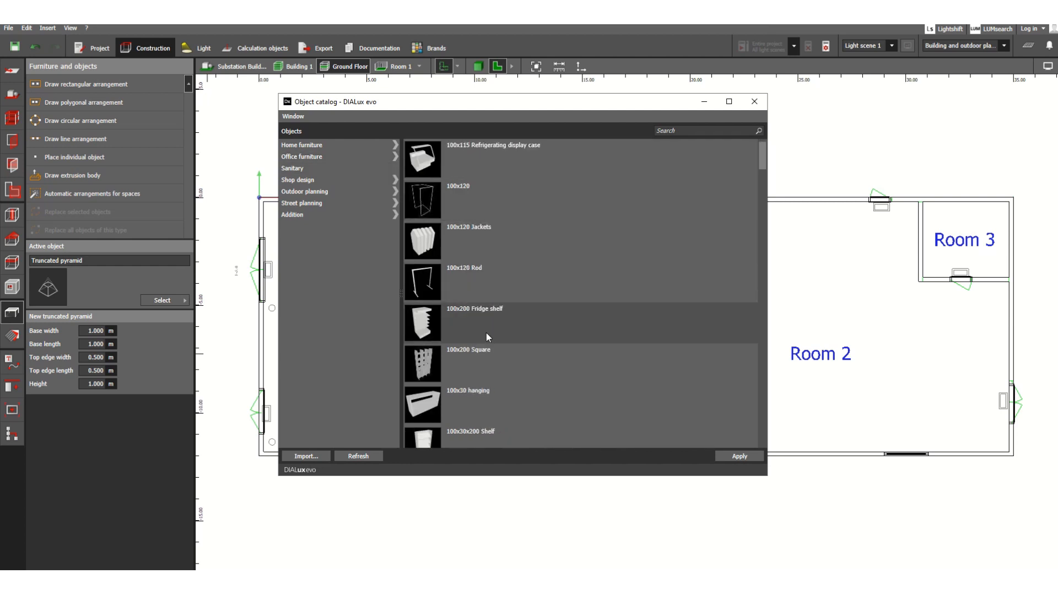
{"action": "scroll", "coordinate": [512, 322], "scroll_direction": "down", "scroll_amount": 1}
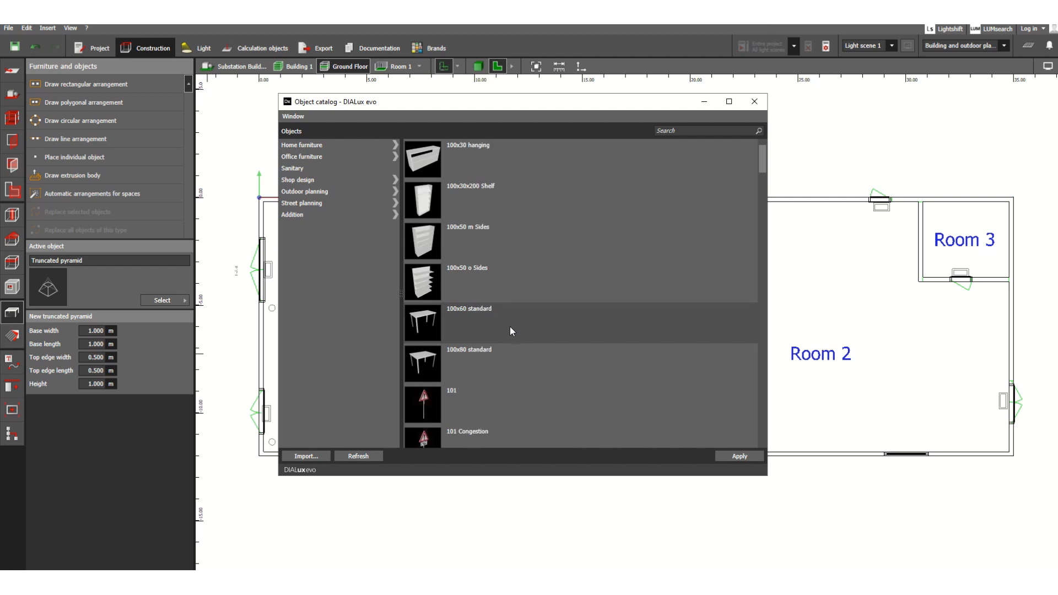
{"action": "scroll", "coordinate": [506, 364], "scroll_direction": "down", "scroll_amount": 6}
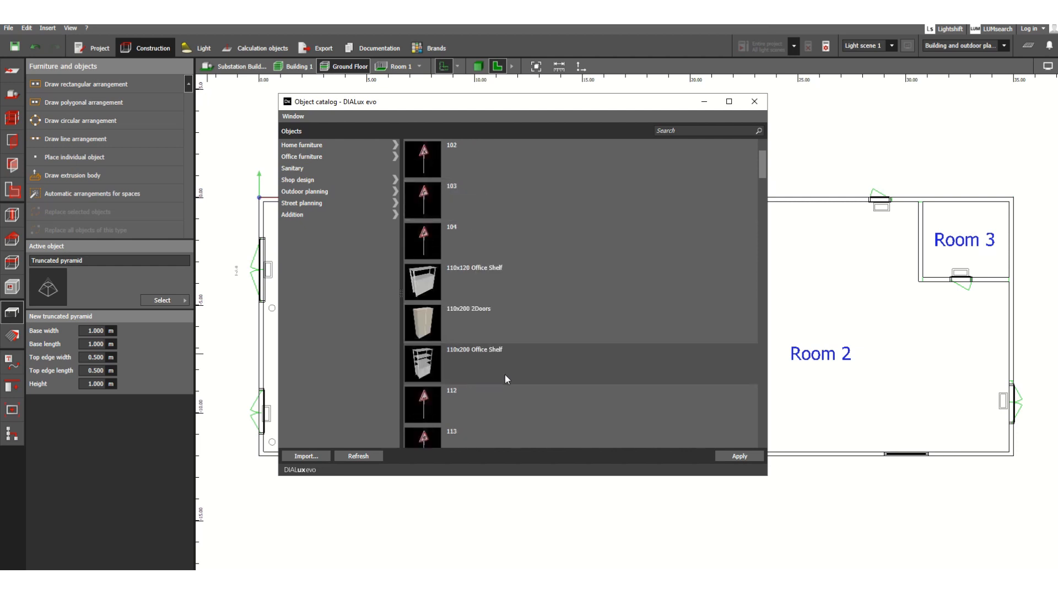
{"action": "scroll", "coordinate": [504, 369], "scroll_direction": "down", "scroll_amount": 5}
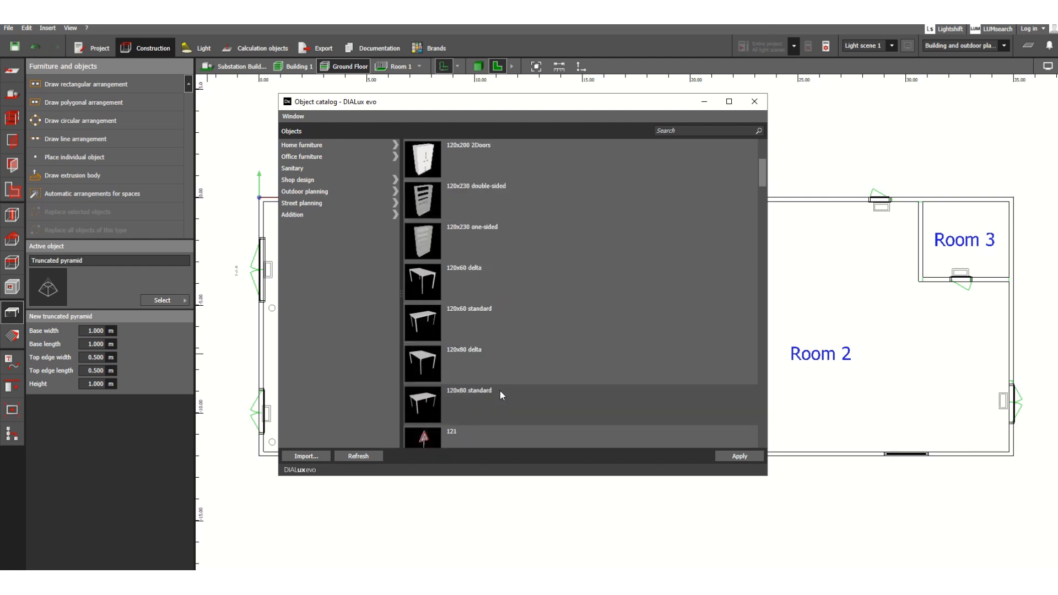
{"action": "scroll", "coordinate": [503, 364], "scroll_direction": "down", "scroll_amount": 6}
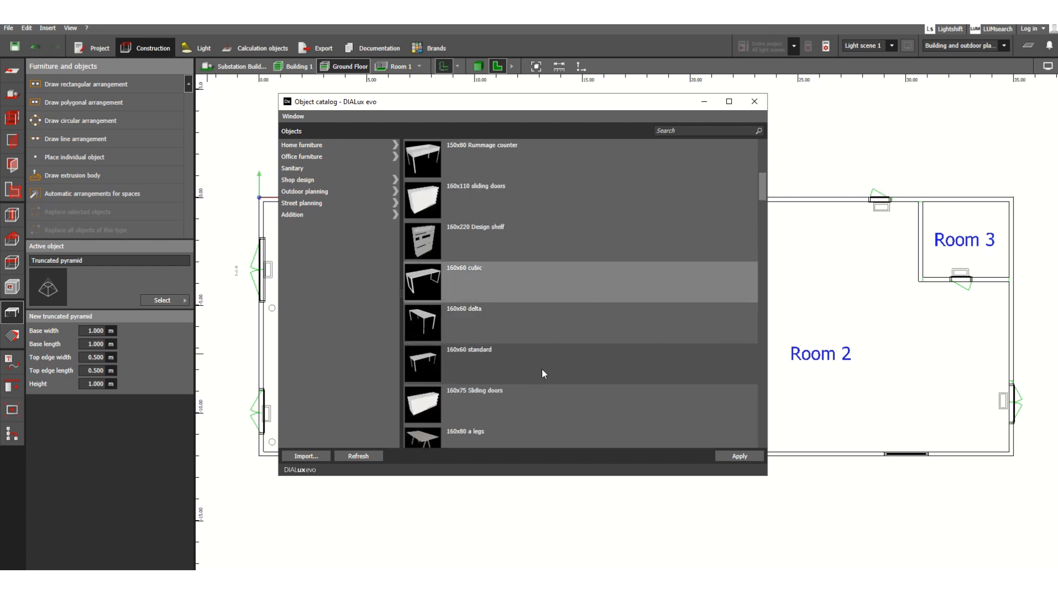
{"action": "scroll", "coordinate": [543, 368], "scroll_direction": "down", "scroll_amount": 3}
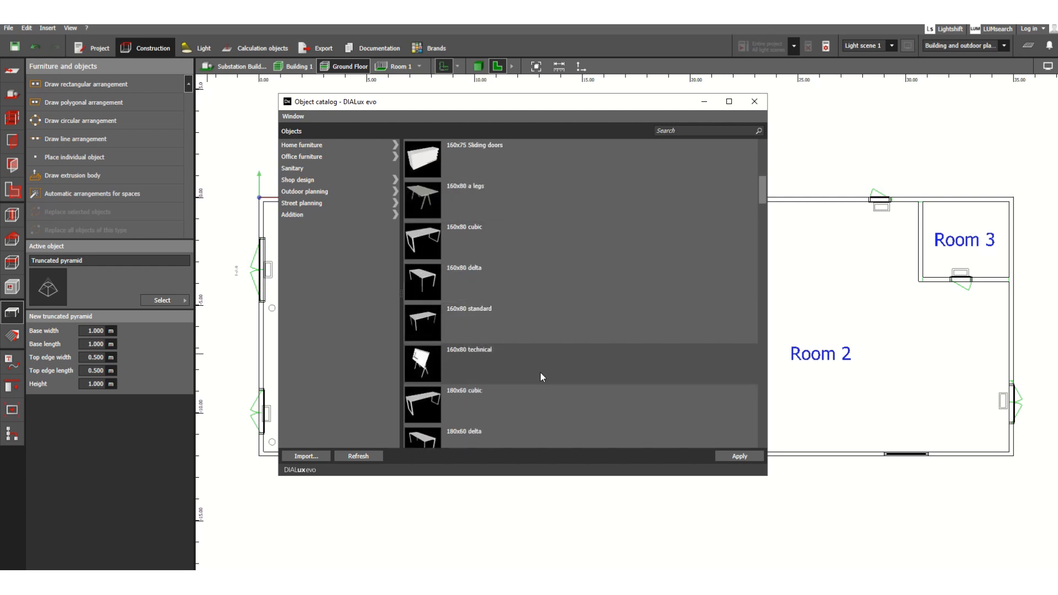
{"action": "scroll", "coordinate": [539, 372], "scroll_direction": "down", "scroll_amount": 7}
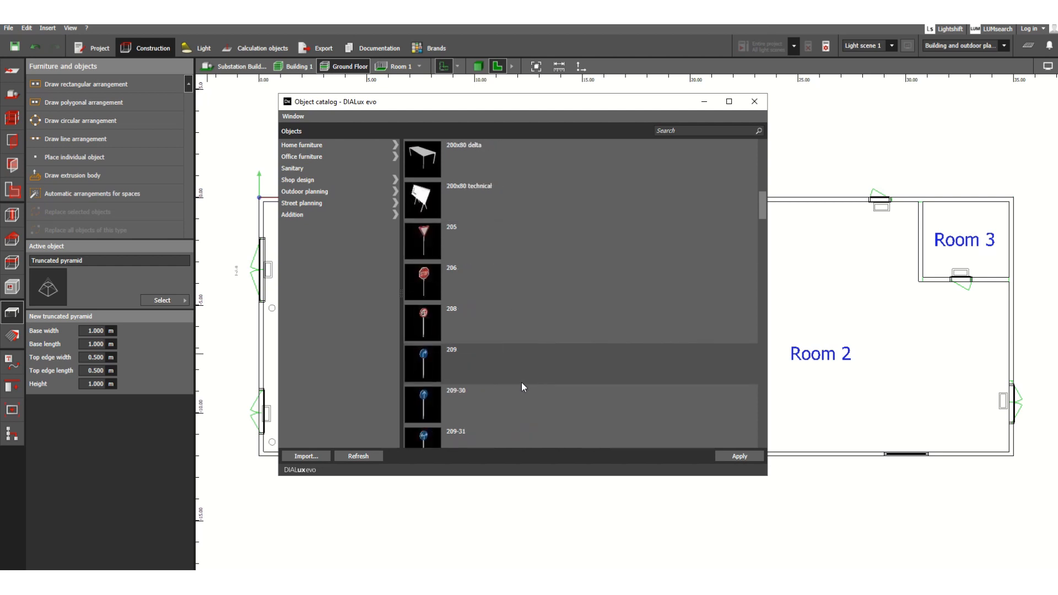
Look through the Home furniture and Office furniture categories of the object catalog, highlighting Sofa LC2 3 Hide.
{"action": "left_click", "coordinate": [298, 146]}
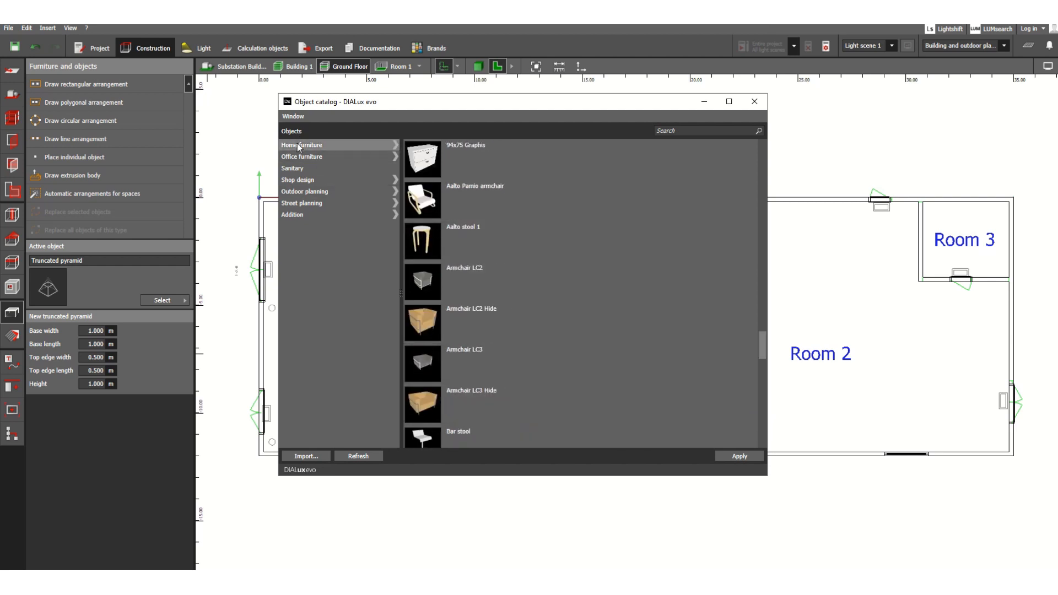
{"action": "scroll", "coordinate": [483, 307], "scroll_direction": "down", "scroll_amount": 5}
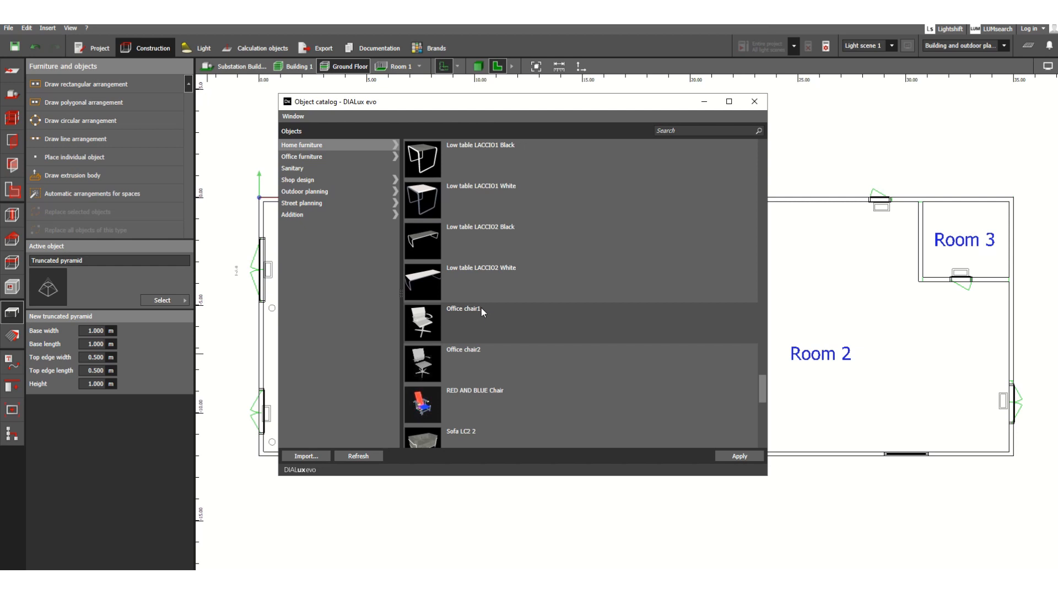
{"action": "scroll", "coordinate": [474, 303], "scroll_direction": "down", "scroll_amount": 5}
{"action": "scroll", "coordinate": [463, 282], "scroll_direction": "up", "scroll_amount": 3}
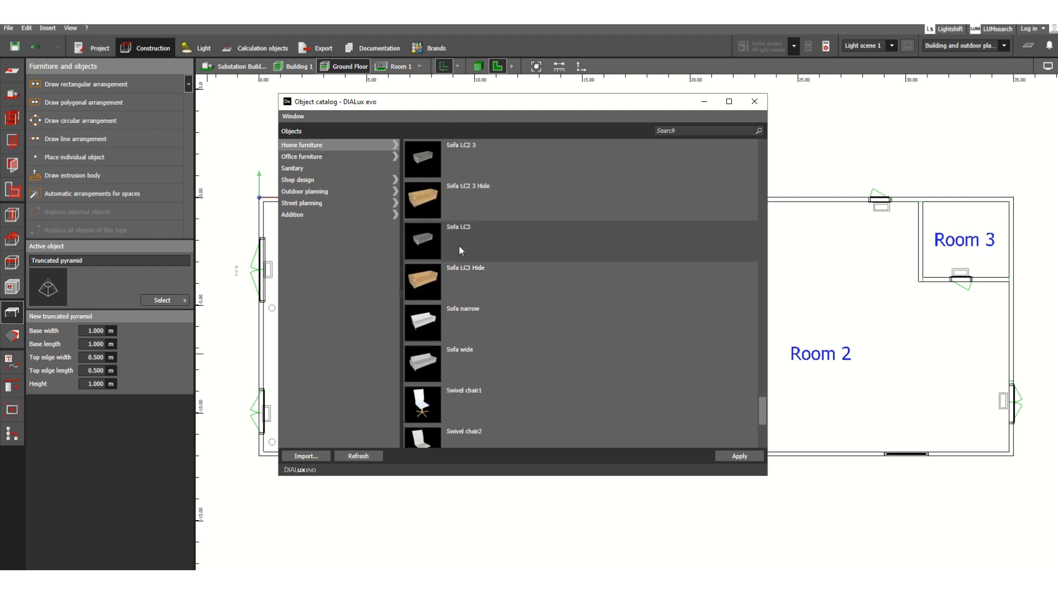
{"action": "left_click", "coordinate": [448, 189]}
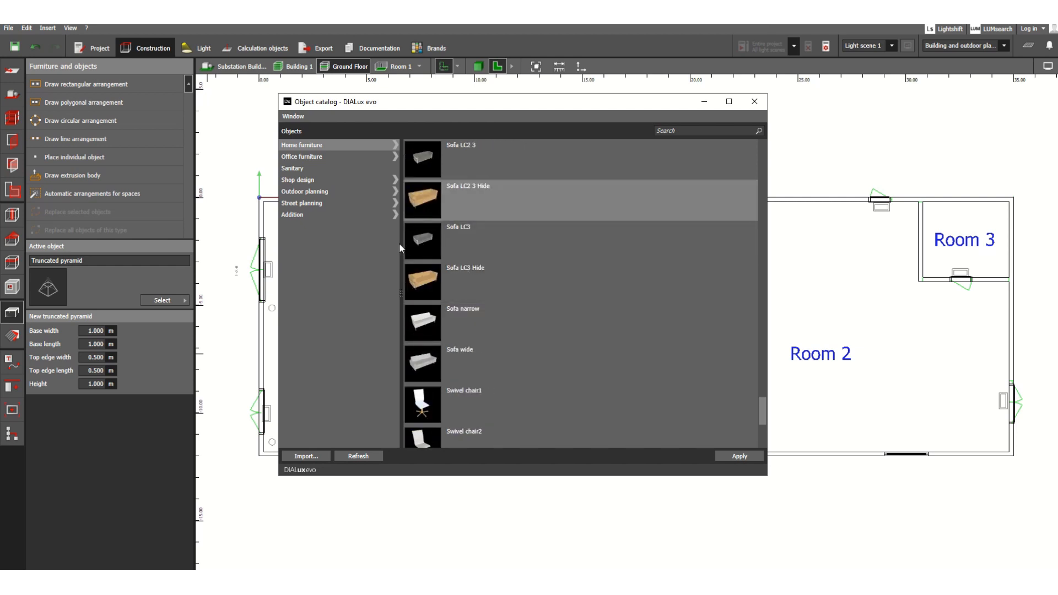
{"action": "left_click", "coordinate": [306, 157]}
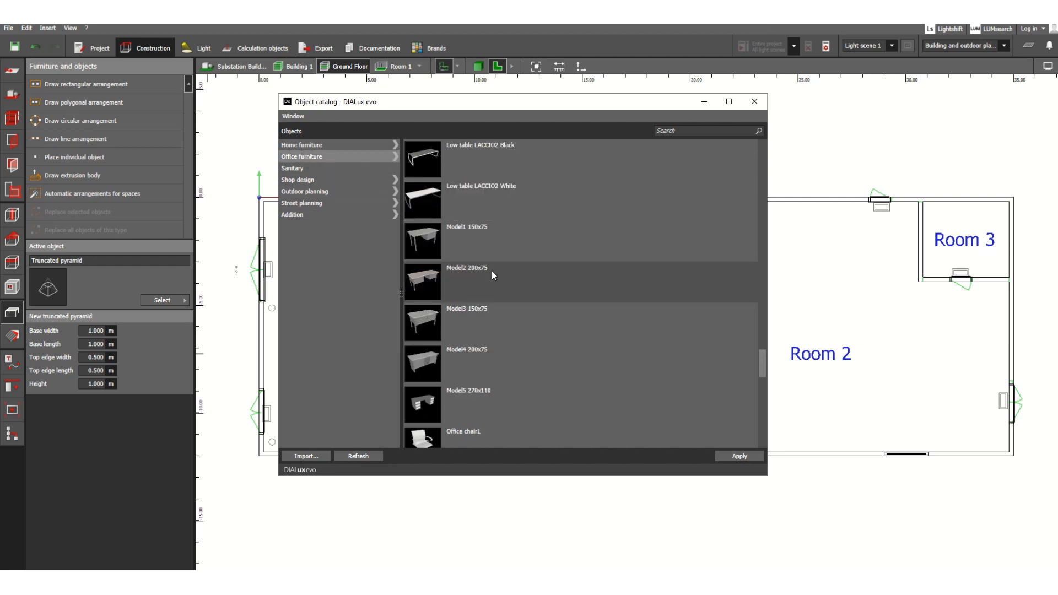
{"action": "scroll", "coordinate": [489, 339], "scroll_direction": "down", "scroll_amount": 5}
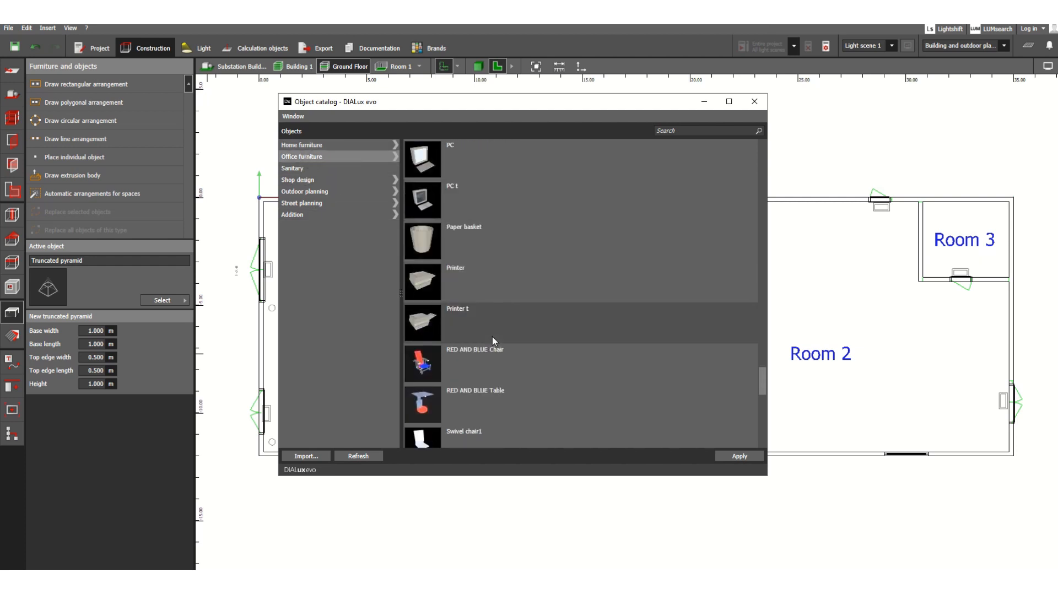
{"action": "scroll", "coordinate": [512, 342], "scroll_direction": "down", "scroll_amount": 10}
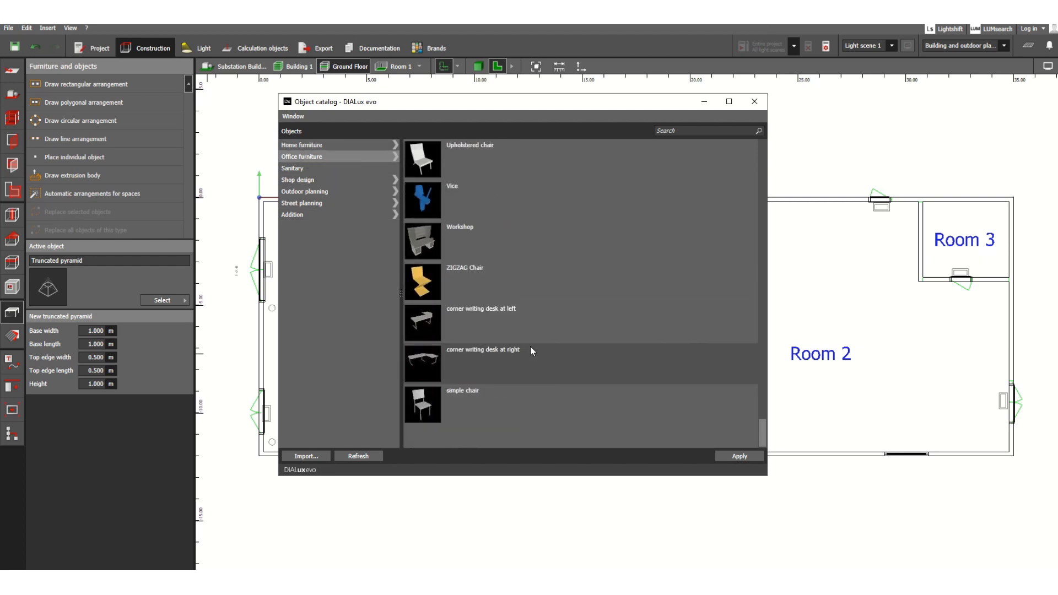
Look through the Sanitary, Shop design, Outdoor planning, Addition and Street planning categories of the object catalog.
{"action": "left_click", "coordinate": [300, 167]}
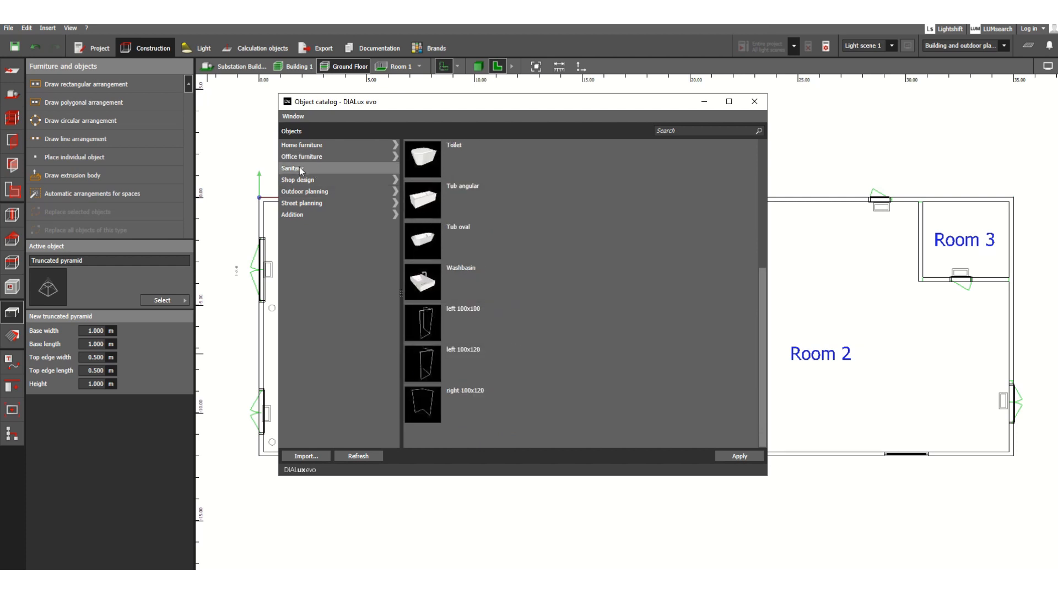
{"action": "scroll", "coordinate": [466, 298], "scroll_direction": "up", "scroll_amount": 5}
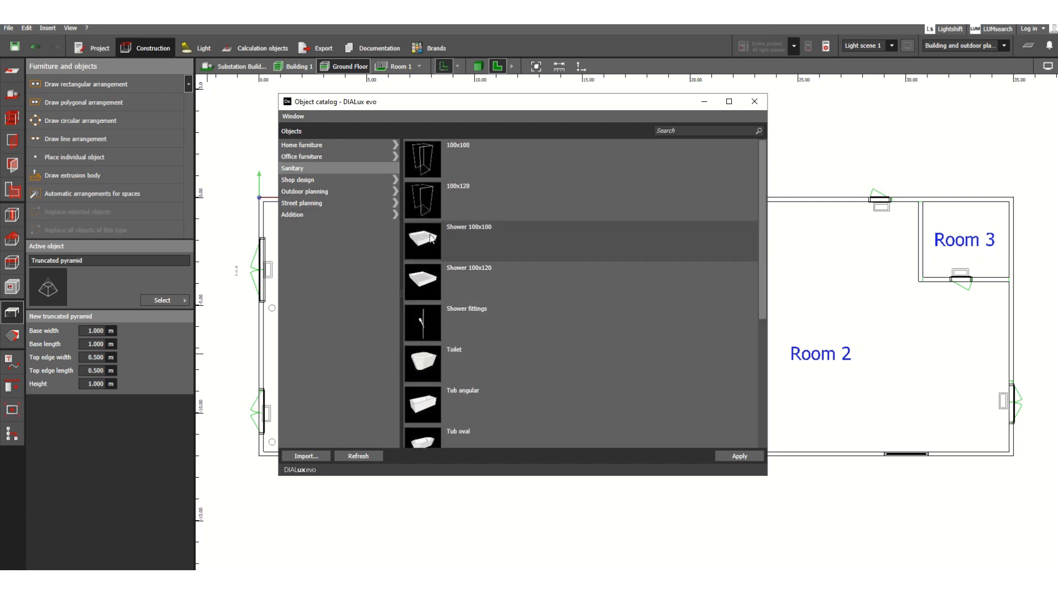
{"action": "left_click", "coordinate": [306, 180]}
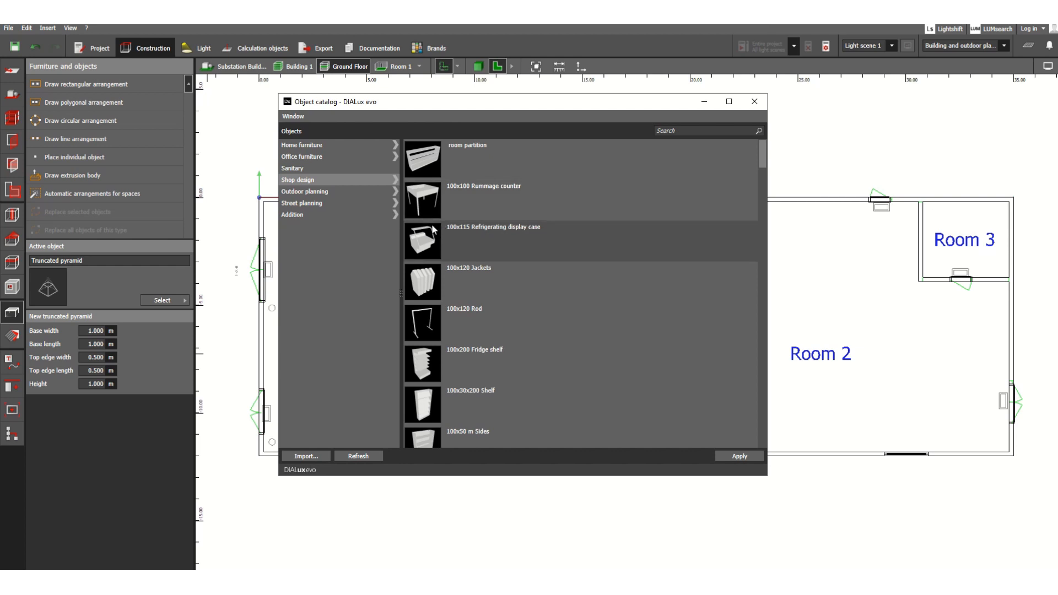
{"action": "left_click", "coordinate": [305, 192]}
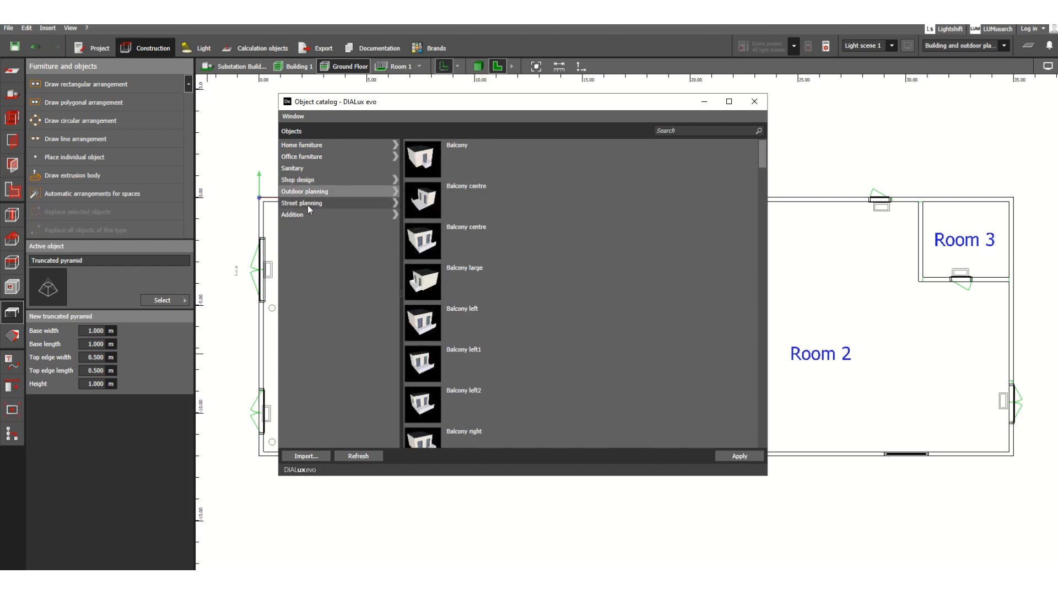
{"action": "left_click", "coordinate": [311, 214]}
{"action": "left_click", "coordinate": [313, 203]}
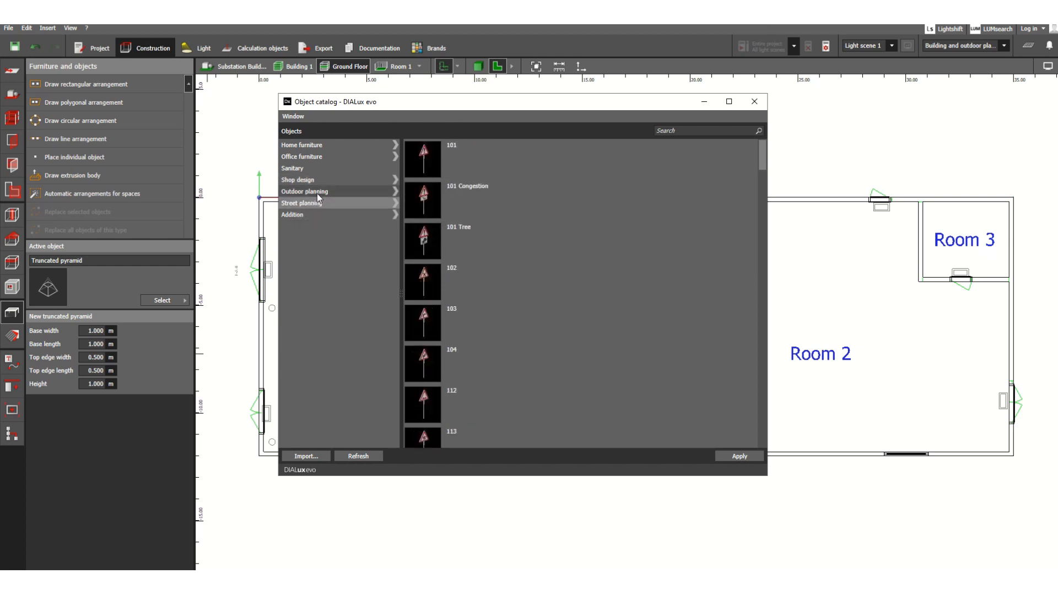
{"action": "left_click", "coordinate": [318, 191]}
{"action": "left_click", "coordinate": [303, 179]}
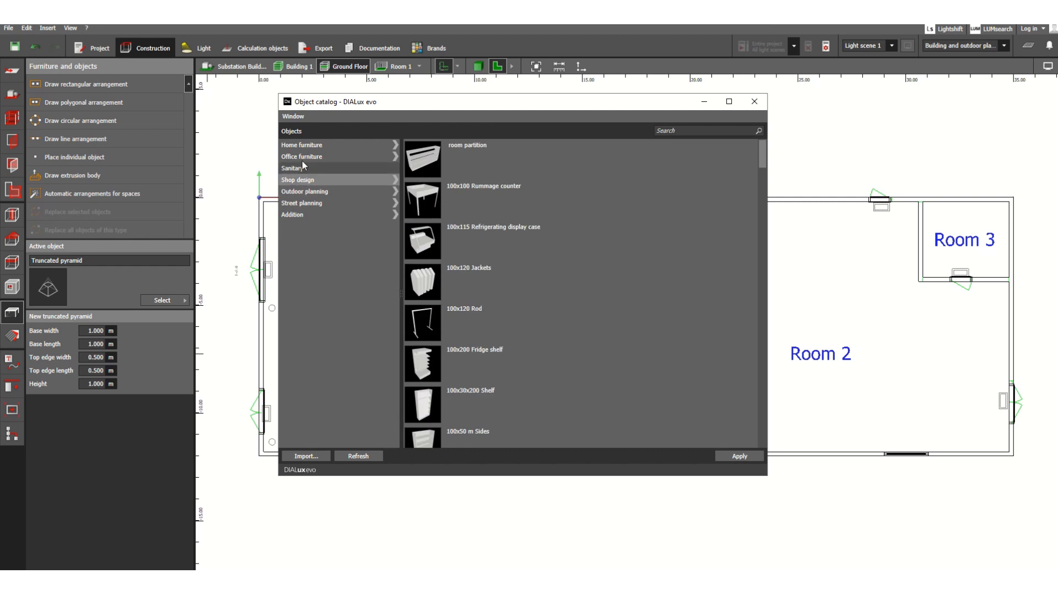
Choose the 100x60 standard table from the Home furniture category as the active object and close the object catalog.
{"action": "left_click", "coordinate": [302, 159]}
{"action": "left_click", "coordinate": [301, 145]}
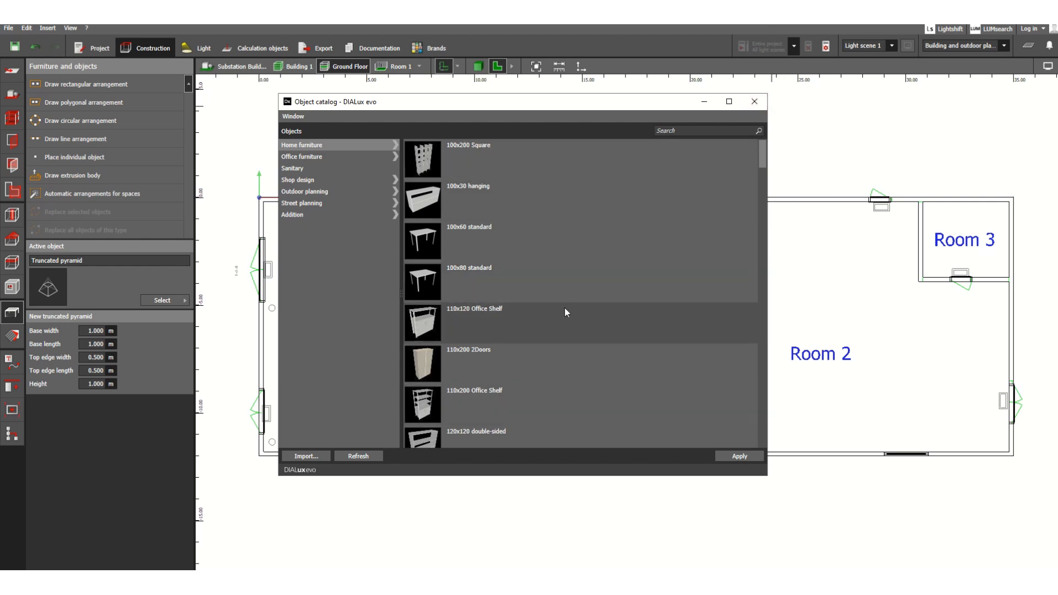
{"action": "left_click", "coordinate": [489, 237]}
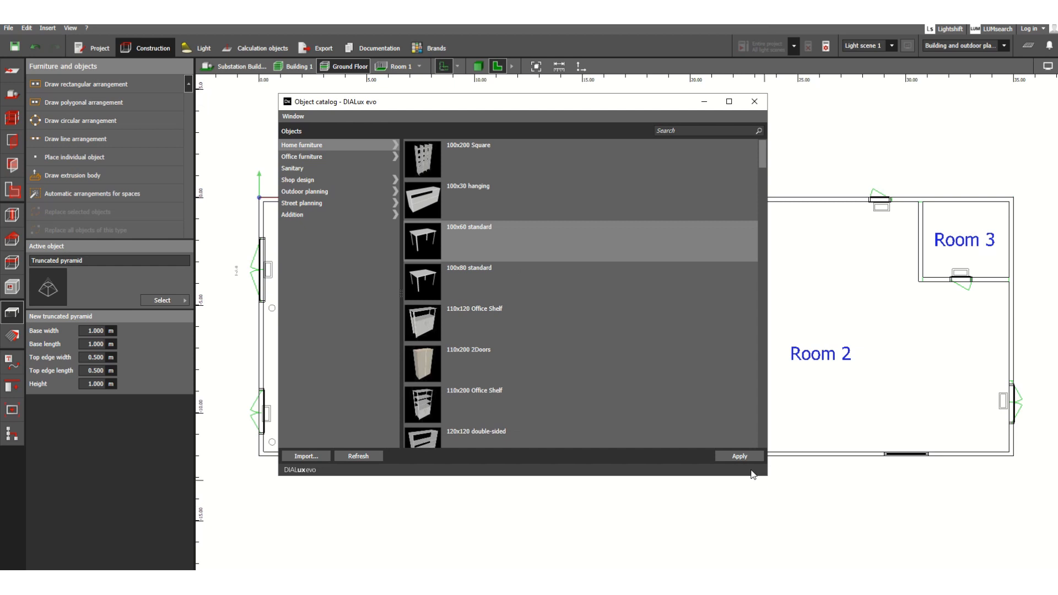
{"action": "left_click", "coordinate": [733, 459]}
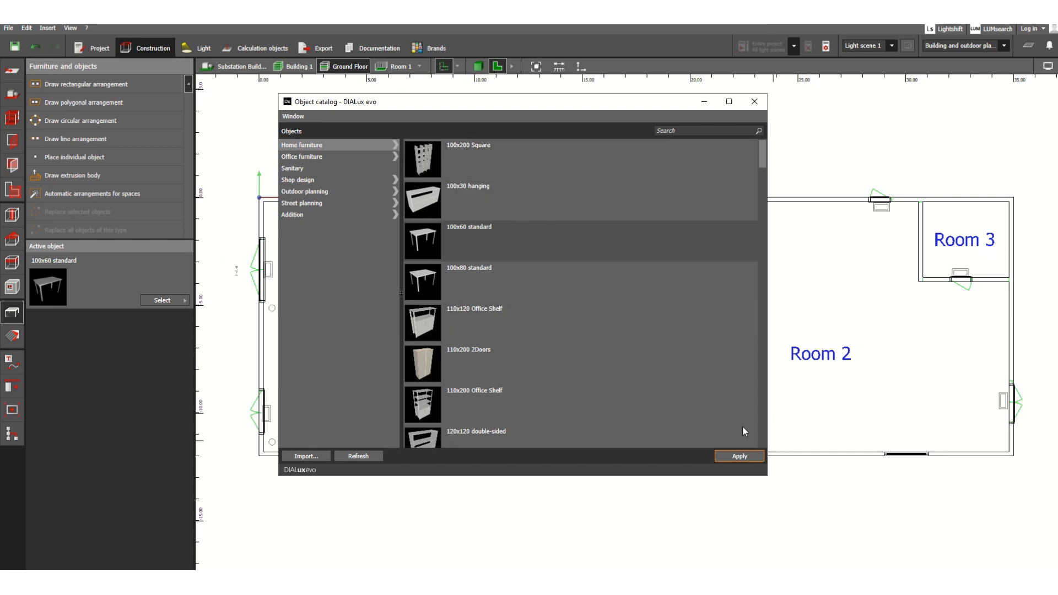
{"action": "left_click", "coordinate": [753, 102]}
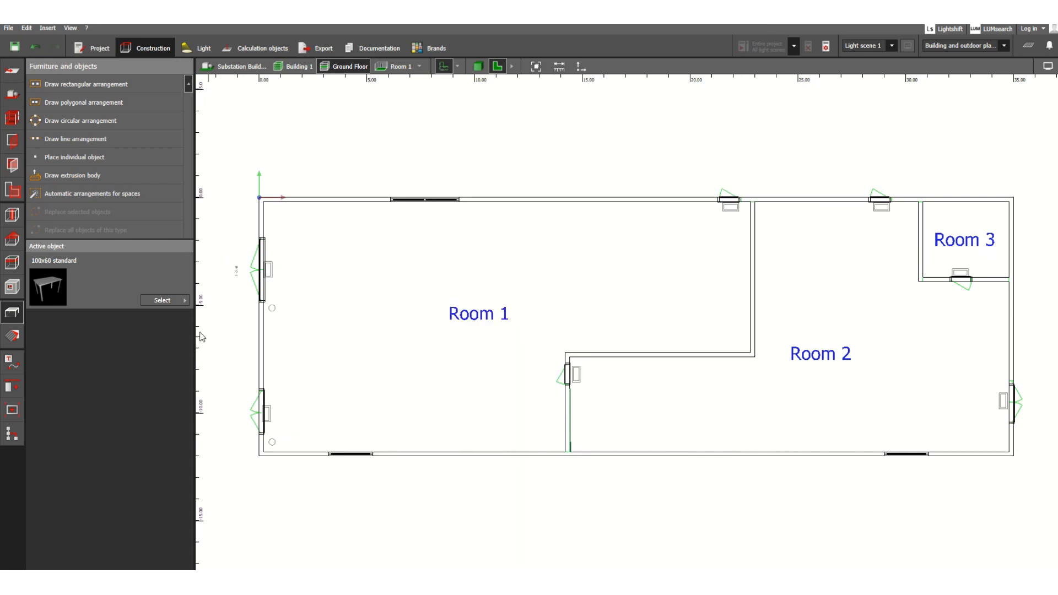
Place a 100x60 standard table in the western part of Room 1 at about X 4.9 m, Y -4.85 m.
{"action": "left_click", "coordinate": [162, 300]}
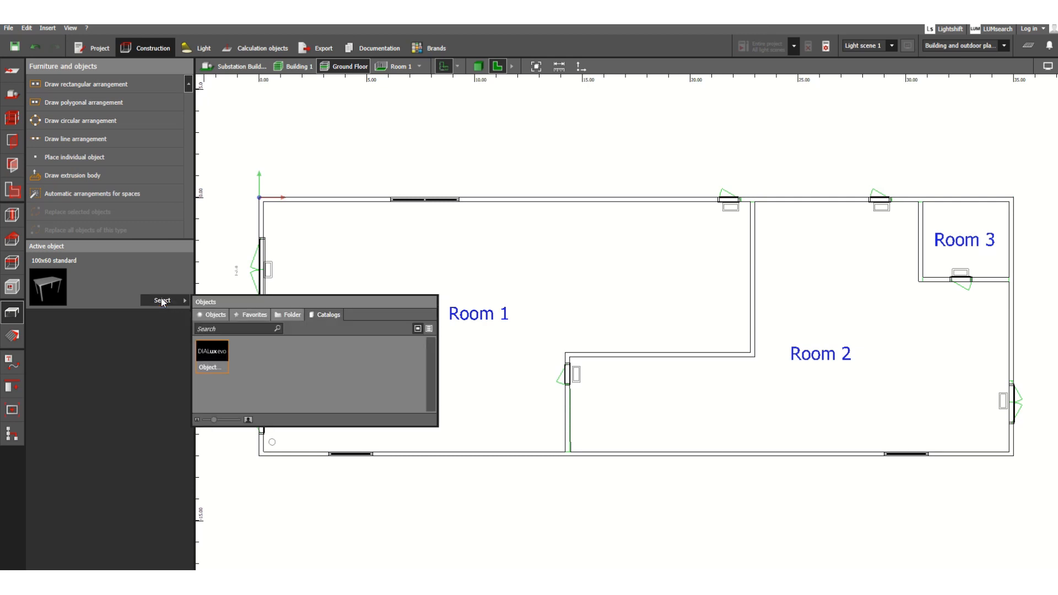
{"action": "left_click", "coordinate": [212, 316]}
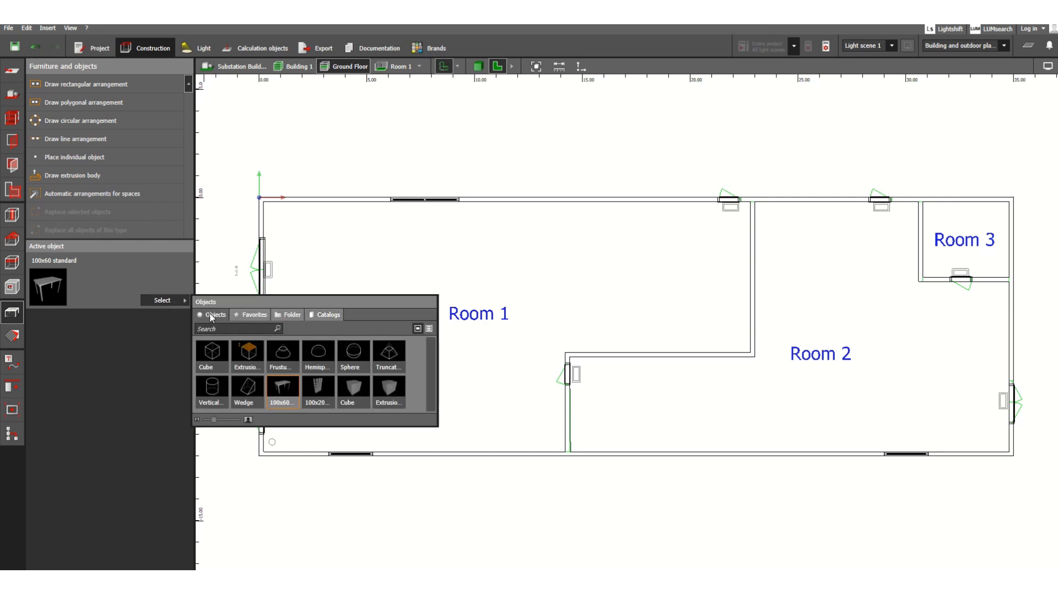
{"action": "left_click", "coordinate": [61, 288]}
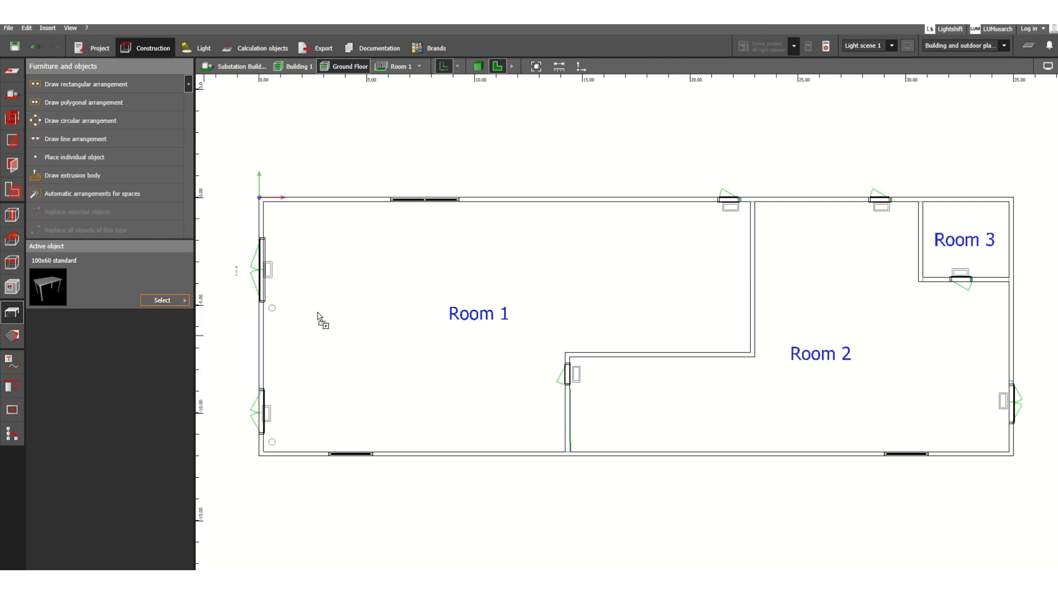
{"action": "left_click", "coordinate": [366, 302]}
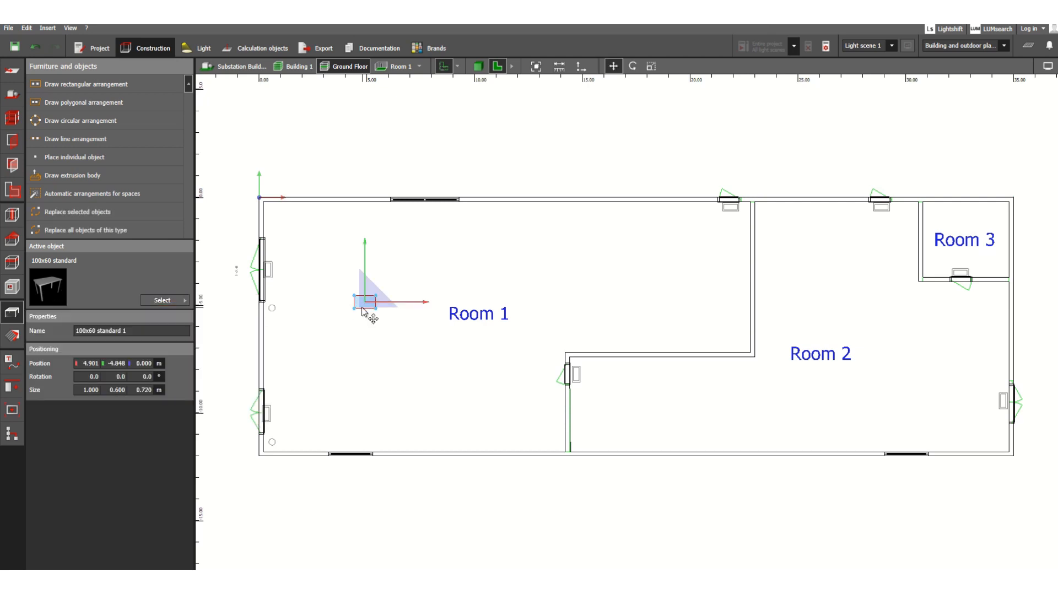
{"action": "left_click", "coordinate": [403, 352]}
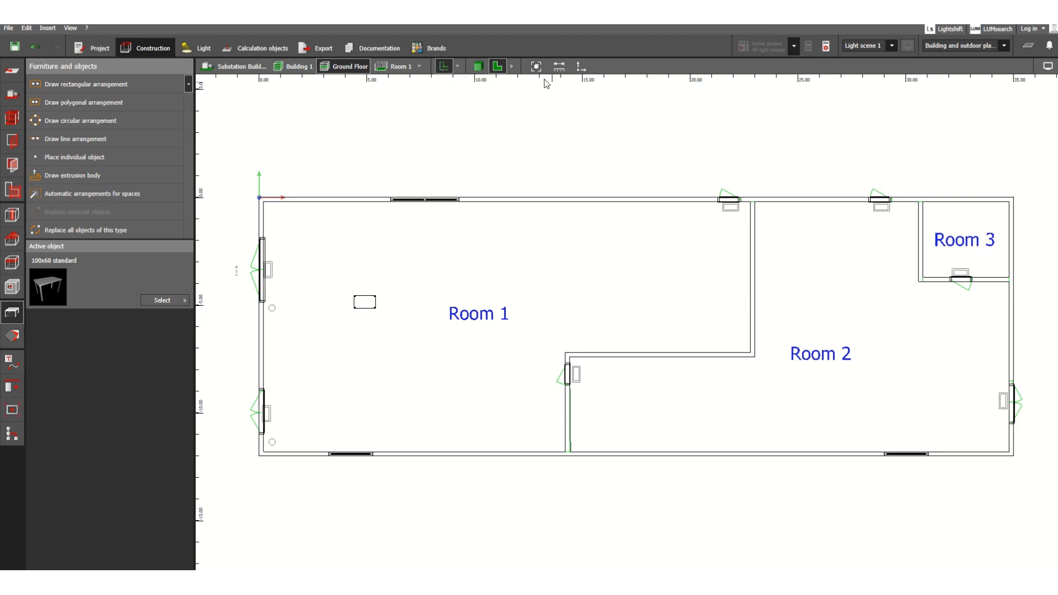
Examine the placed table in Room 1 in the 3D view from several distances and angles.
{"action": "left_click", "coordinate": [478, 67]}
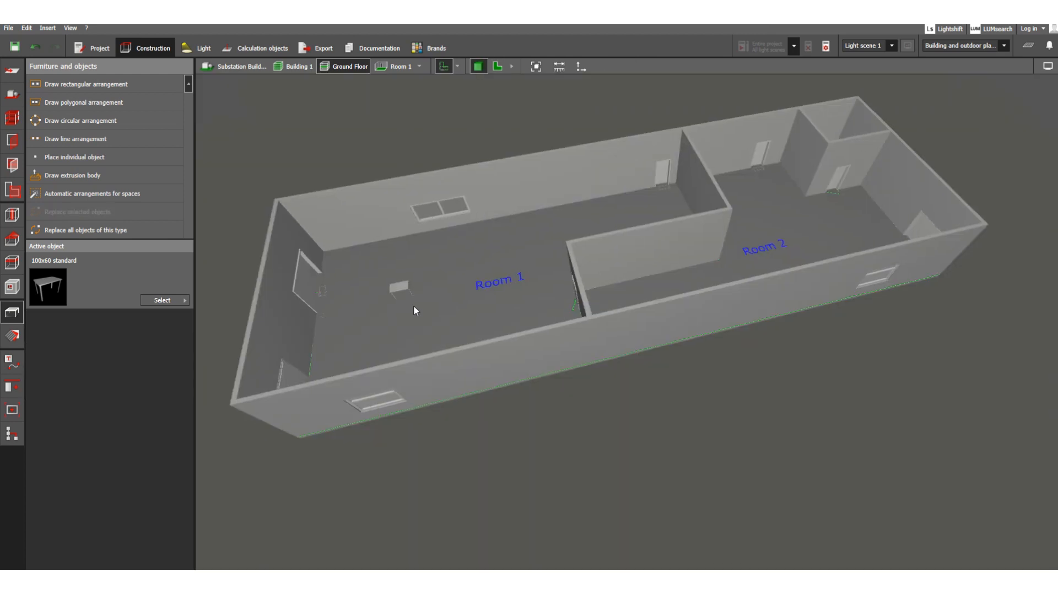
{"action": "right_click_drag", "start_coordinate": [414, 306], "coordinate": [433, 285]}
{"action": "scroll", "coordinate": [405, 260], "scroll_direction": "up", "scroll_amount": 10}
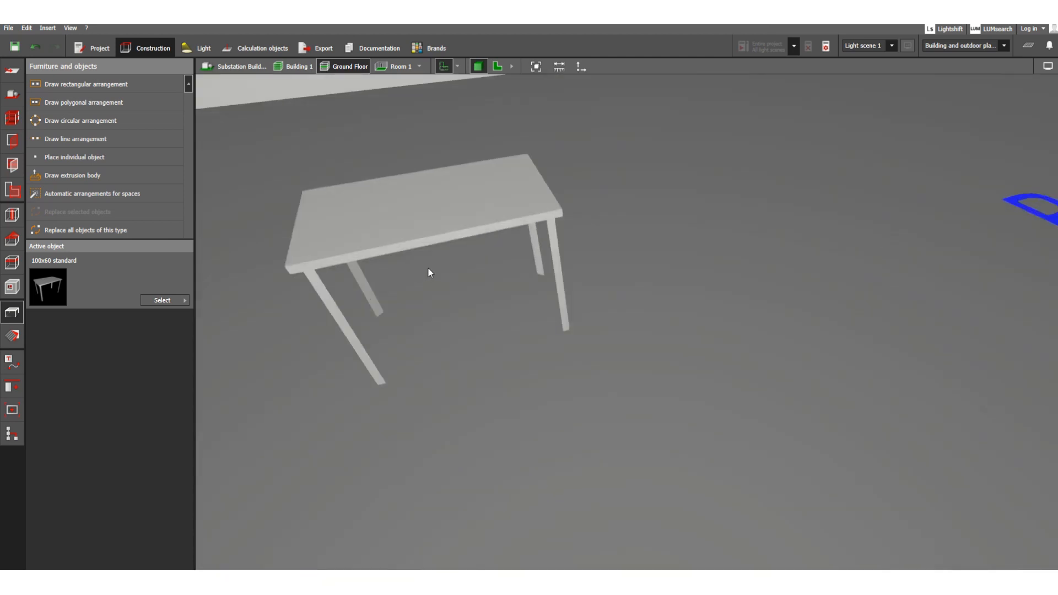
{"action": "scroll", "coordinate": [430, 254], "scroll_direction": "down", "scroll_amount": 4}
{"action": "left_click", "coordinate": [423, 240]}
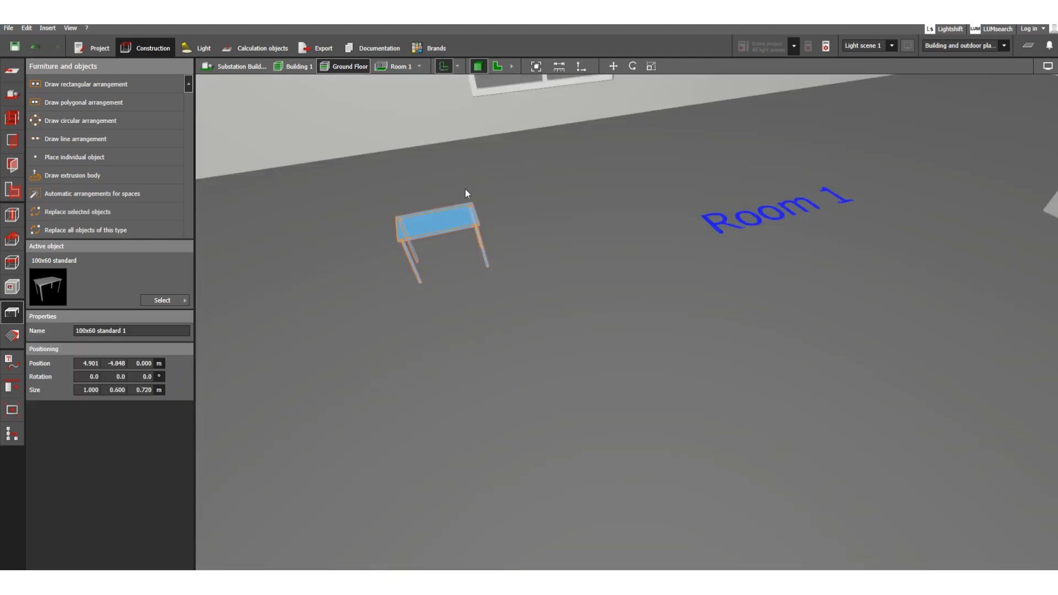
{"action": "scroll", "coordinate": [472, 194], "scroll_direction": "down", "scroll_amount": 5}
{"action": "scroll", "coordinate": [463, 200], "scroll_direction": "up", "scroll_amount": 6}
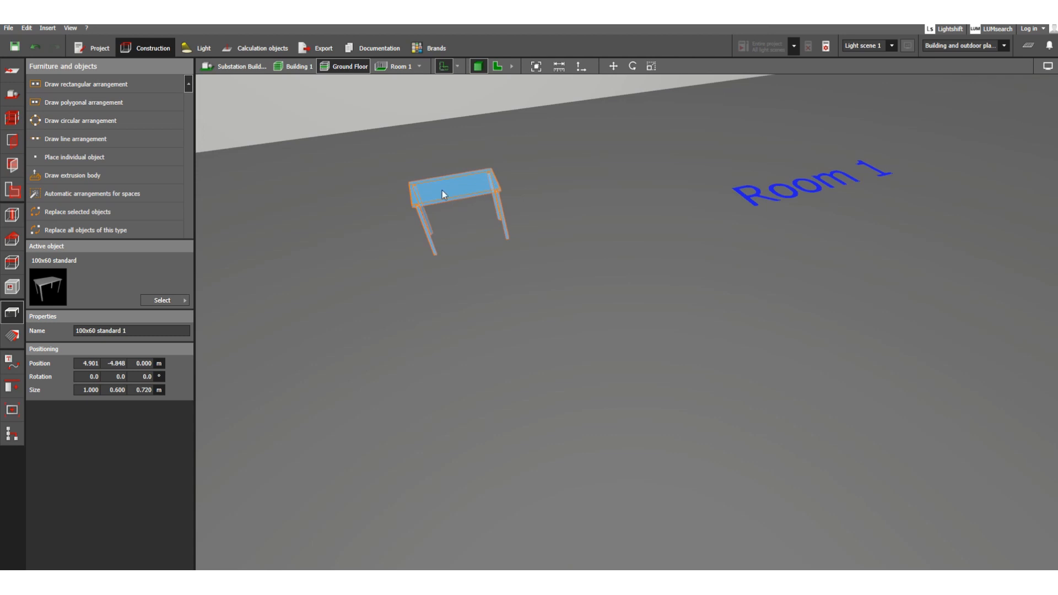
{"action": "right_click_drag", "start_coordinate": [457, 223], "coordinate": [435, 246]}
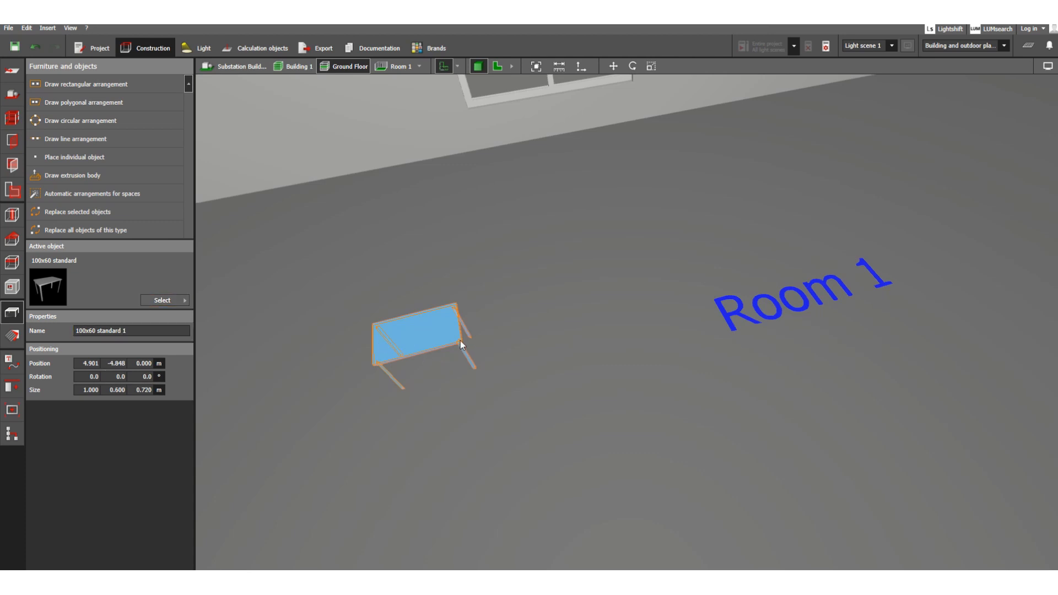
{"action": "right_click_drag", "start_coordinate": [461, 341], "coordinate": [454, 332]}
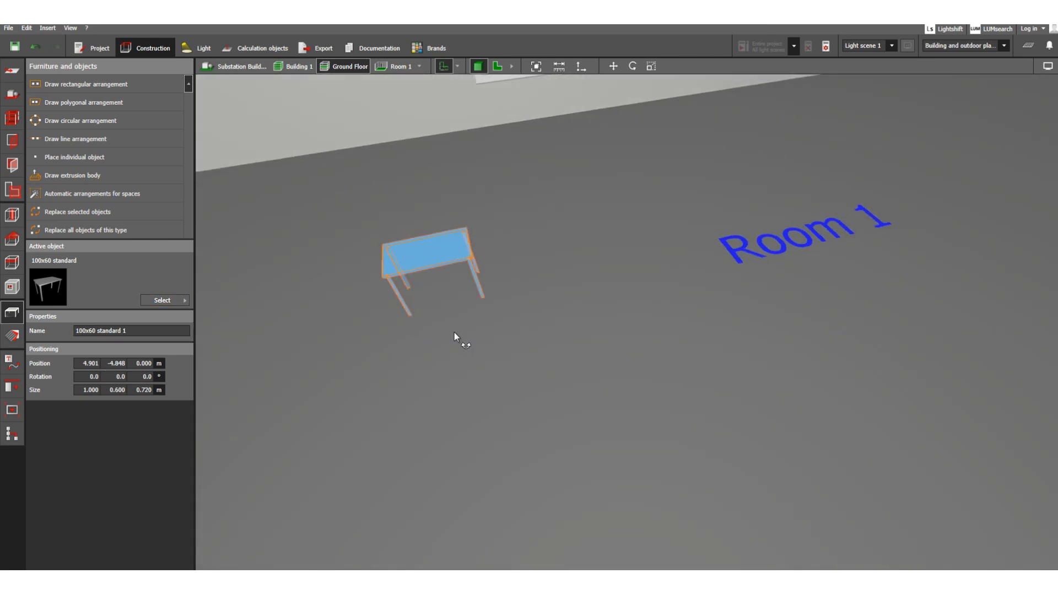
Move the table across the floor of Room 1 to about X 4.1 m, Y -5.9 m.
{"action": "left_click", "coordinate": [617, 72]}
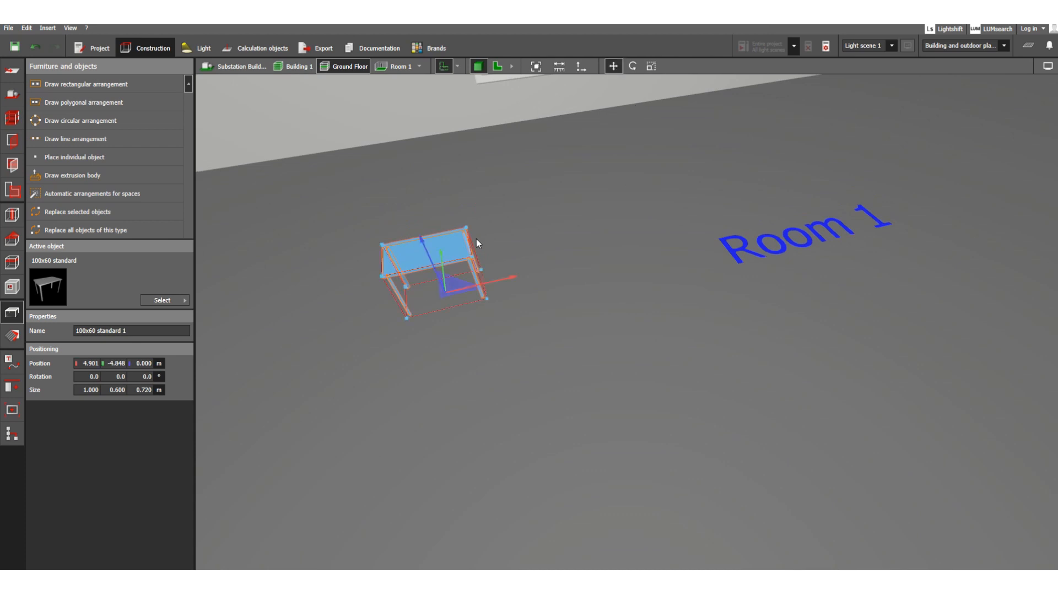
{"action": "key", "text": "Escape"}
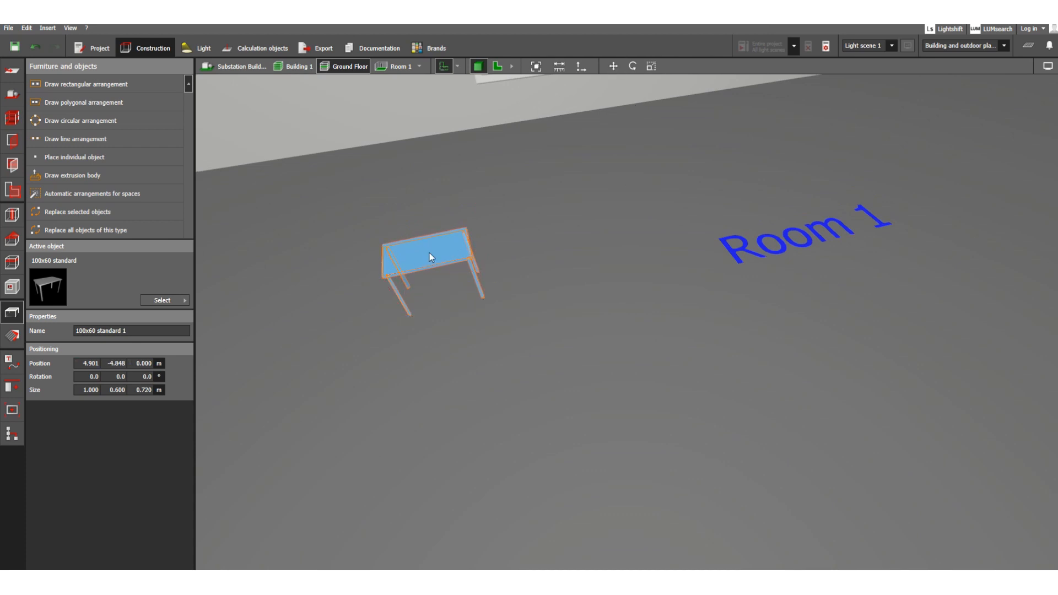
{"action": "left_click", "coordinate": [616, 70]}
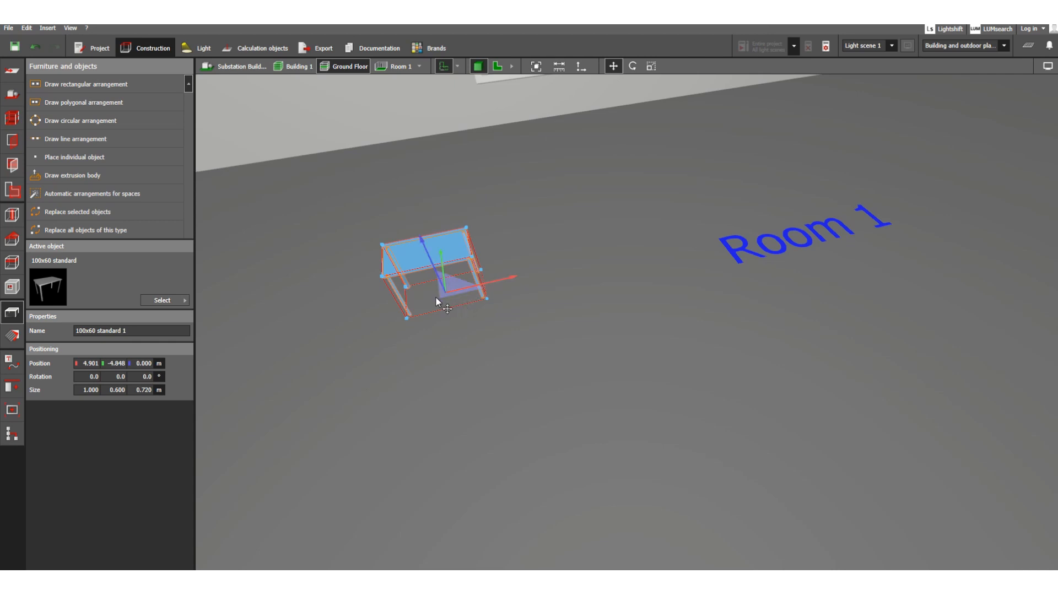
{"action": "left_click_drag", "start_coordinate": [437, 298], "coordinate": [373, 390]}
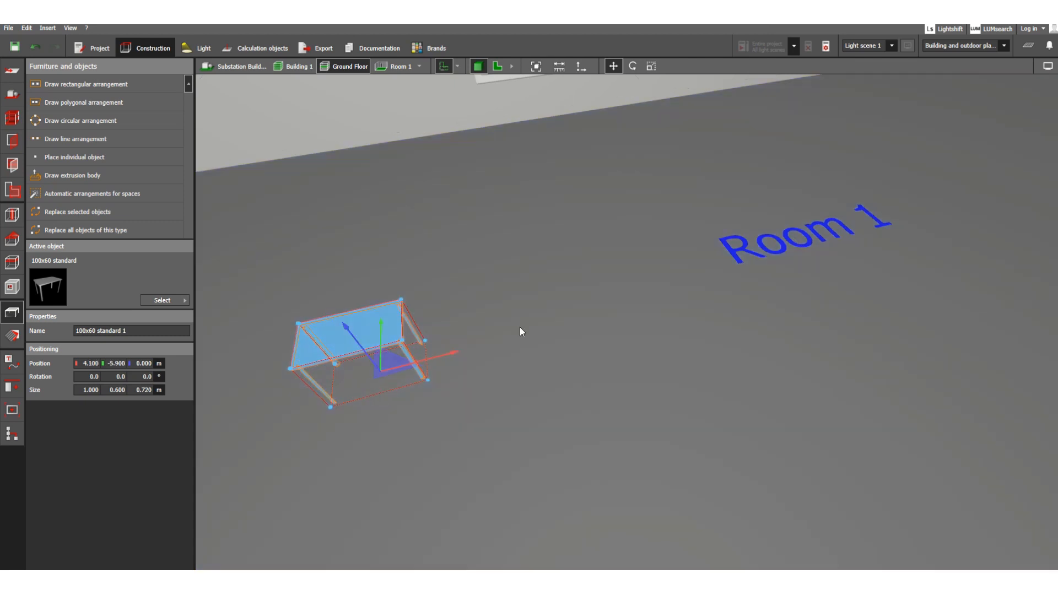
{"action": "left_click", "coordinate": [550, 250]}
{"action": "scroll", "coordinate": [529, 239], "scroll_direction": "down", "scroll_amount": 5}
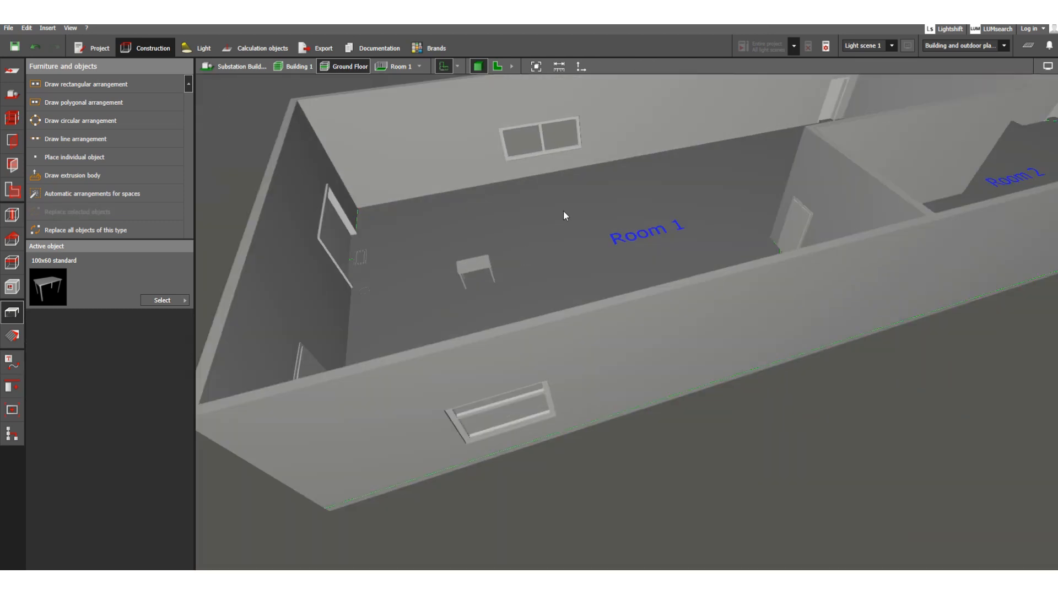
Return to the floor plan view and delete the table from Room 1.
{"action": "left_click", "coordinate": [494, 69]}
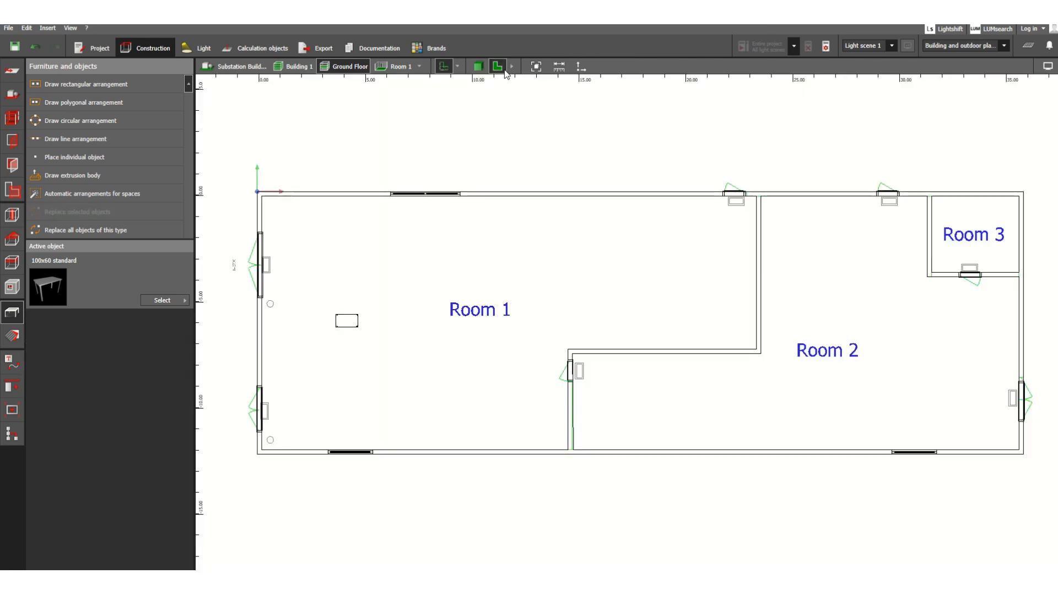
{"action": "left_click", "coordinate": [349, 327]}
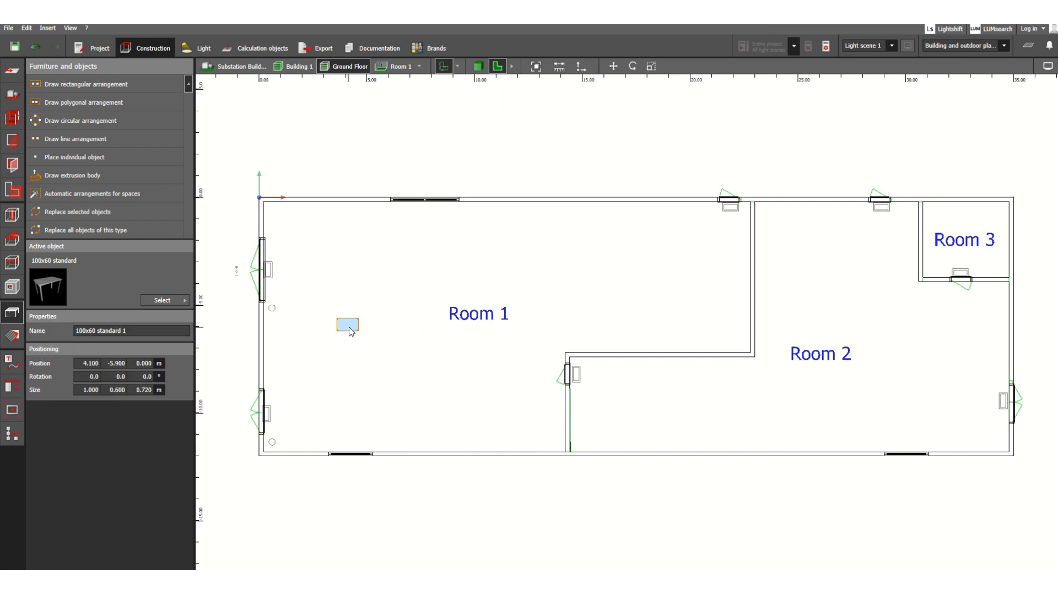
{"action": "key", "text": "Delete"}
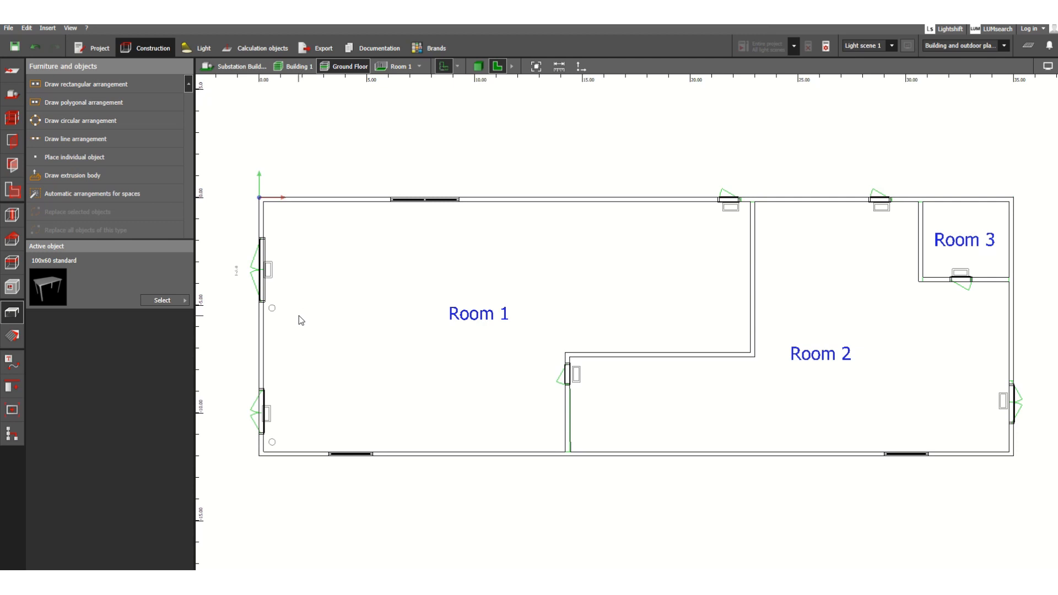
Place a 1 m cube in the northwest part of Room 1 and move it to about X 4.1 m, Y -2.7 m.
{"action": "left_click", "coordinate": [163, 300]}
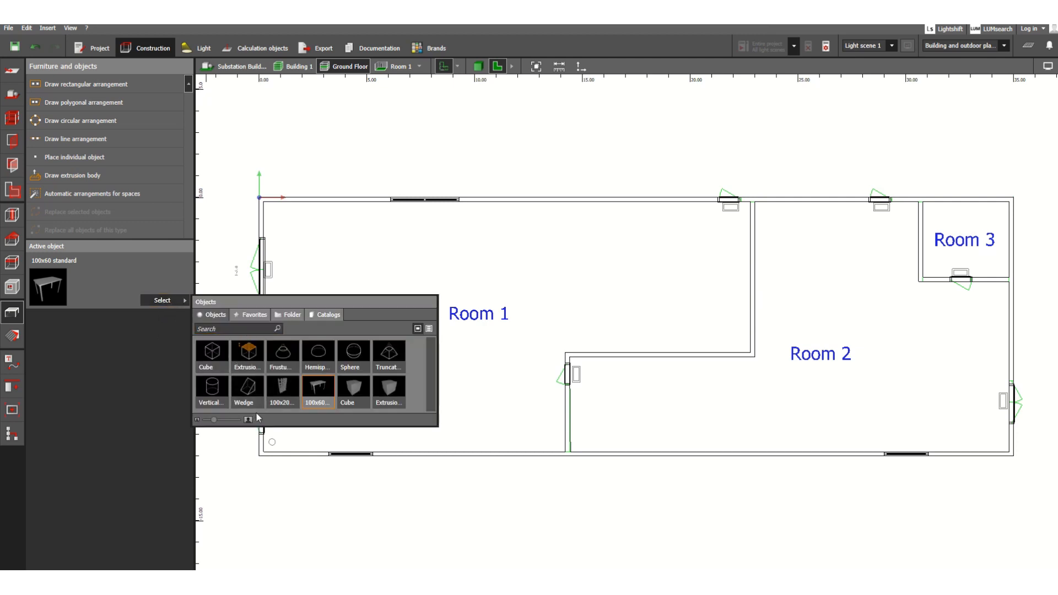
{"action": "left_click", "coordinate": [214, 355]}
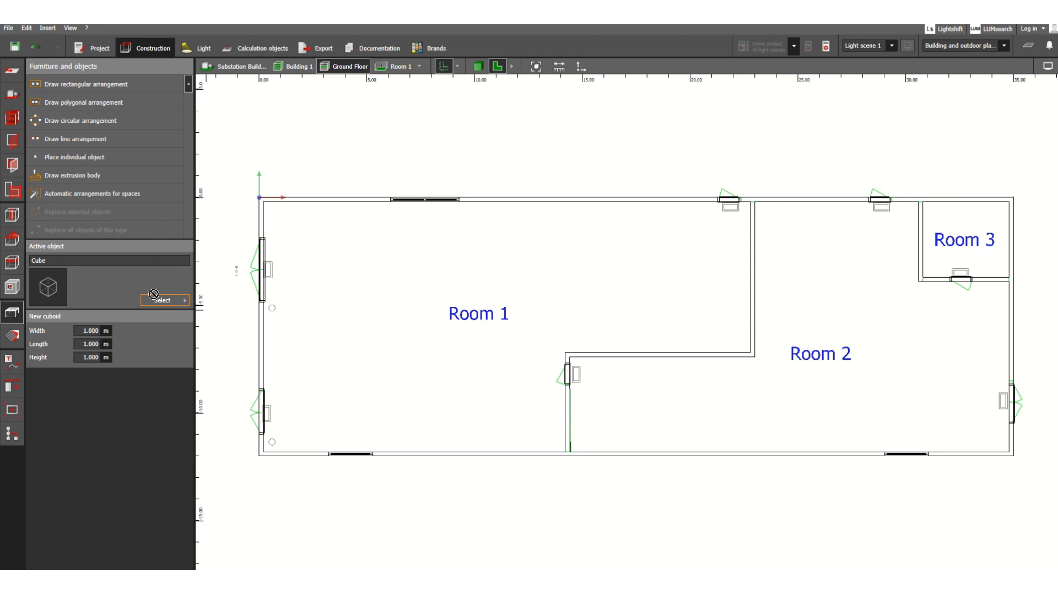
{"action": "left_click", "coordinate": [363, 252]}
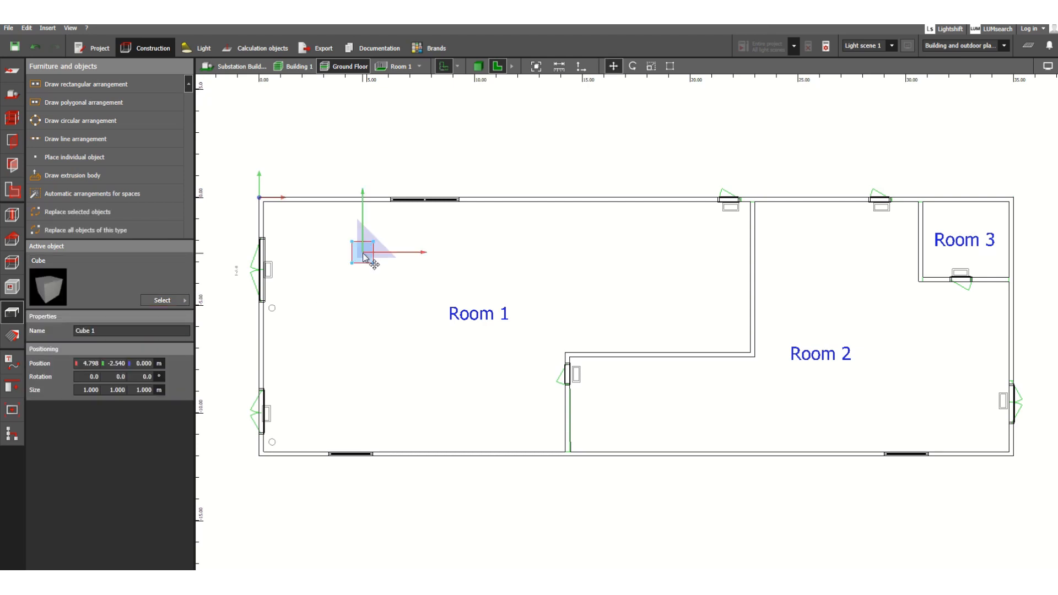
{"action": "mouse_move", "coordinate": [380, 269]}
{"action": "left_mouse_down"}
{"action": "mouse_move", "coordinate": [419, 270]}
{"action": "mouse_move", "coordinate": [355, 272]}
{"action": "mouse_move", "coordinate": [365, 272]}
{"action": "left_mouse_up"}
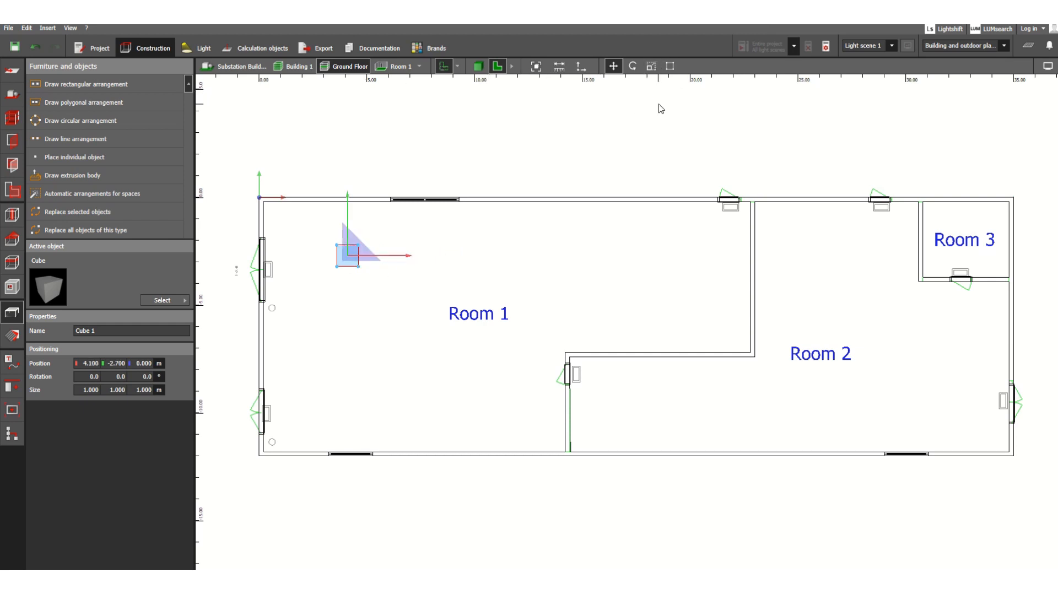
Scale the cube lengthwise toward the middle of the building into a block about 11.8 m long.
{"action": "left_click", "coordinate": [651, 67]}
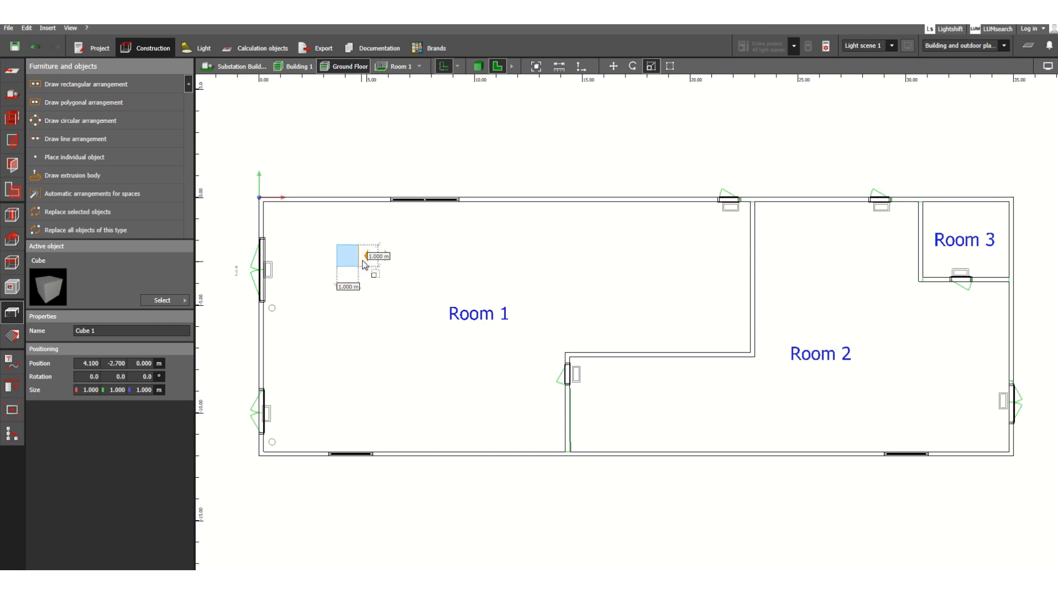
{"action": "left_click_drag", "start_coordinate": [364, 259], "coordinate": [592, 260]}
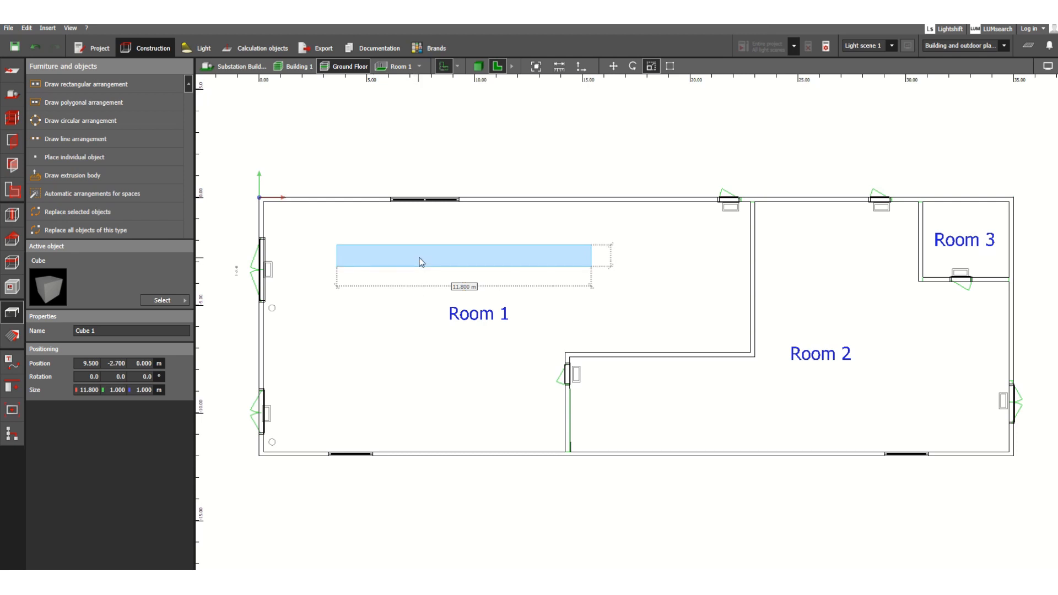
{"action": "key", "text": "Escape"}
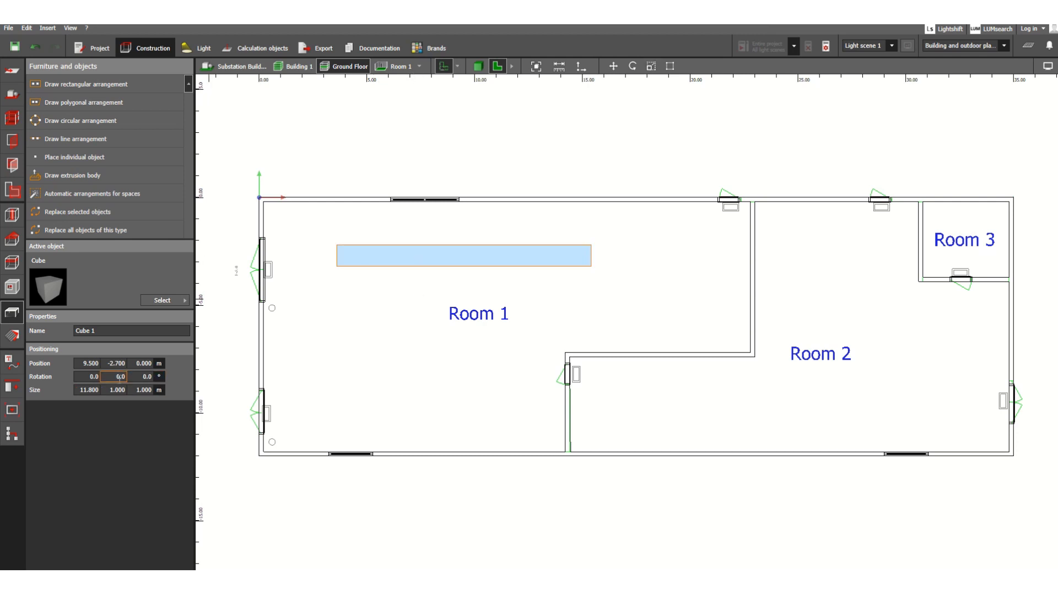
Set the block's length to 12 m, decline saving the project, and view the block in Room 1 in 3D.
{"action": "left_click", "coordinate": [88, 391]}
{"action": "type", "text": "12"}
{"action": "left_click", "coordinate": [117, 389]}
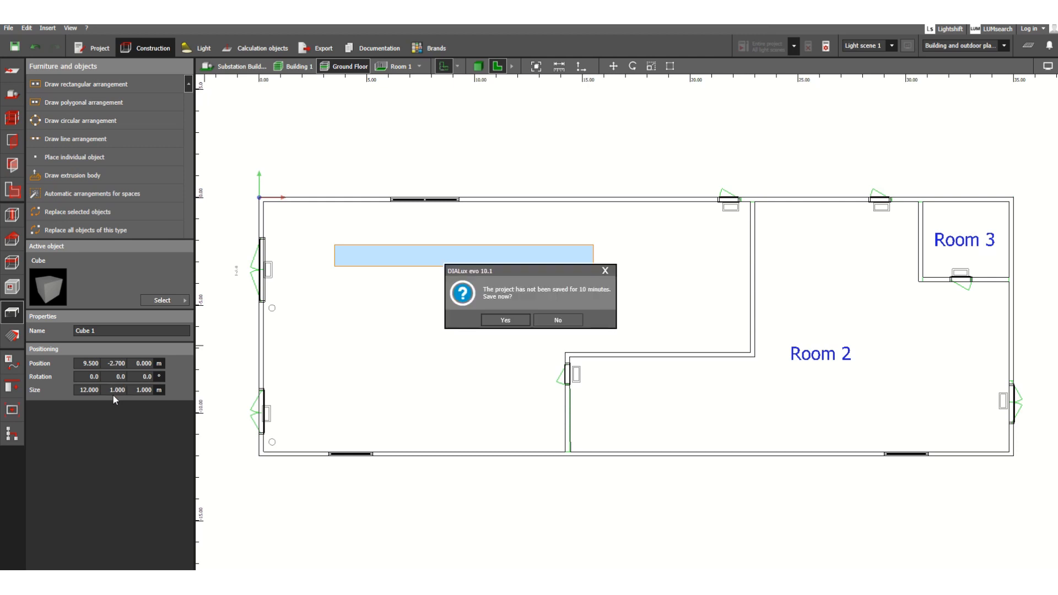
{"action": "left_click", "coordinate": [558, 320]}
{"action": "left_click", "coordinate": [143, 390]}
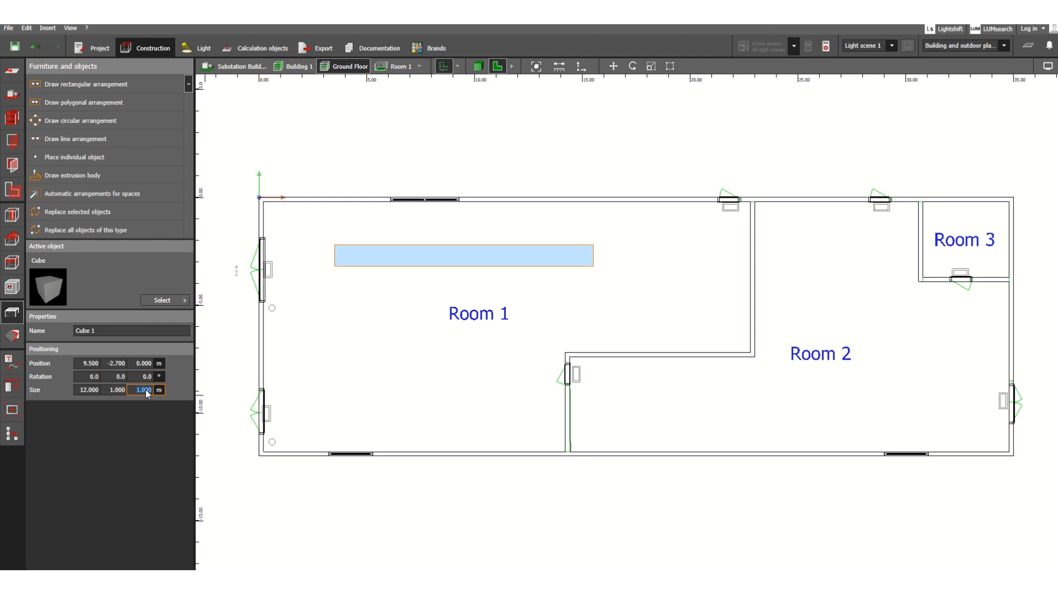
{"action": "left_click", "coordinate": [118, 390]}
{"action": "left_click", "coordinate": [363, 302]}
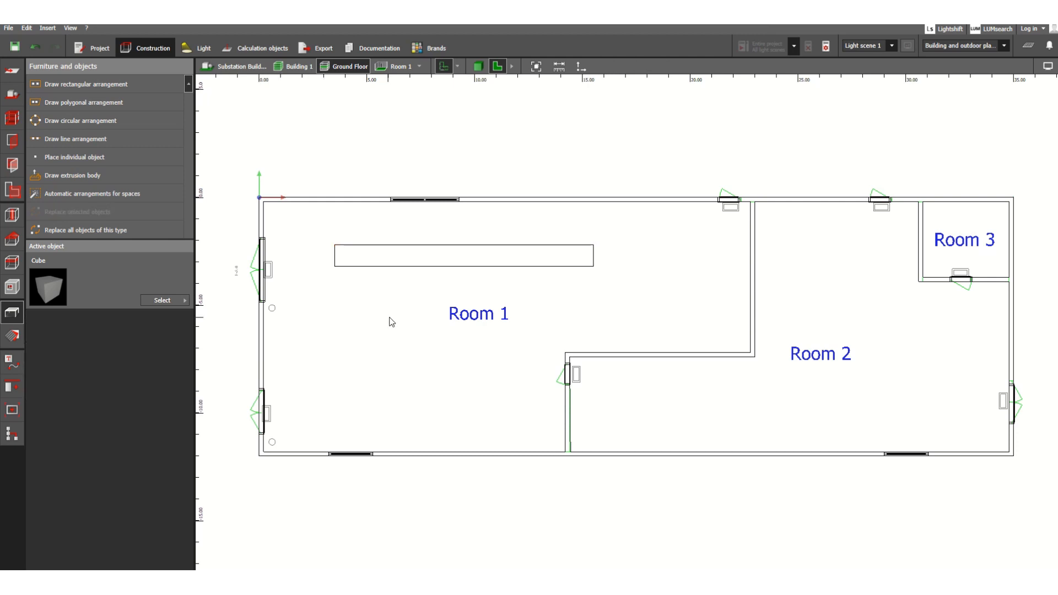
{"action": "left_click", "coordinate": [478, 67]}
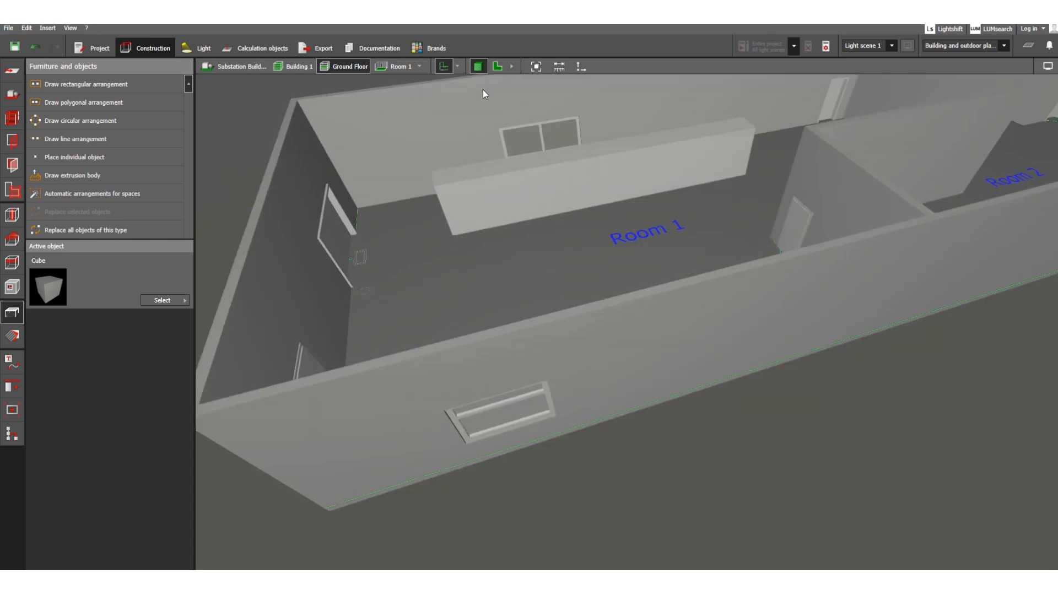
{"action": "right_click_drag", "start_coordinate": [486, 259], "coordinate": [444, 302]}
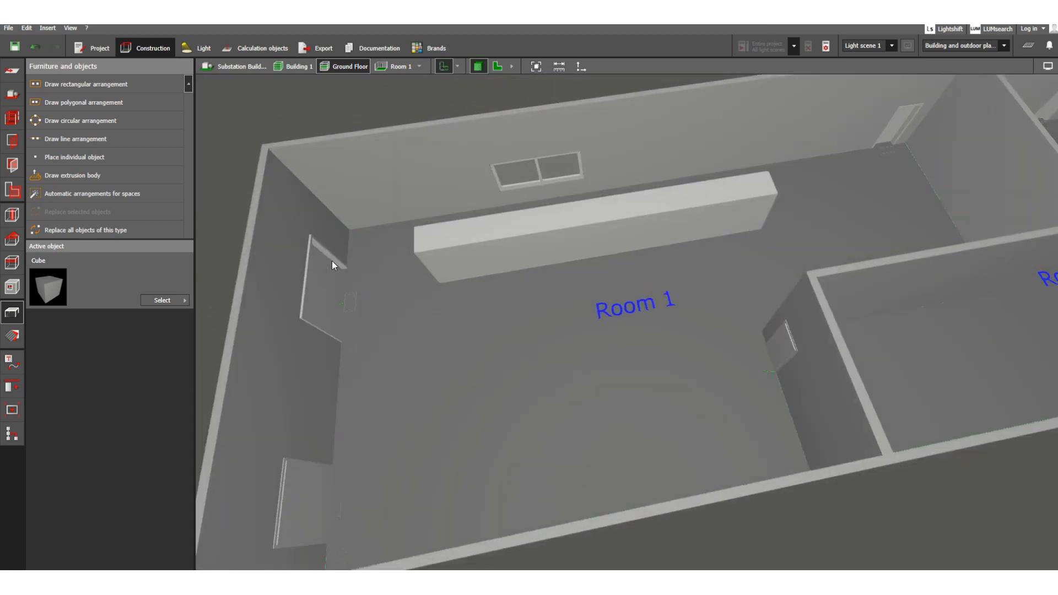
Inspect the 12 m block and its surroundings in Room 1 from several 3D viewpoints.
{"action": "scroll", "coordinate": [325, 249], "scroll_direction": "down", "scroll_amount": 2}
{"action": "scroll", "coordinate": [321, 250], "scroll_direction": "down", "scroll_amount": 1}
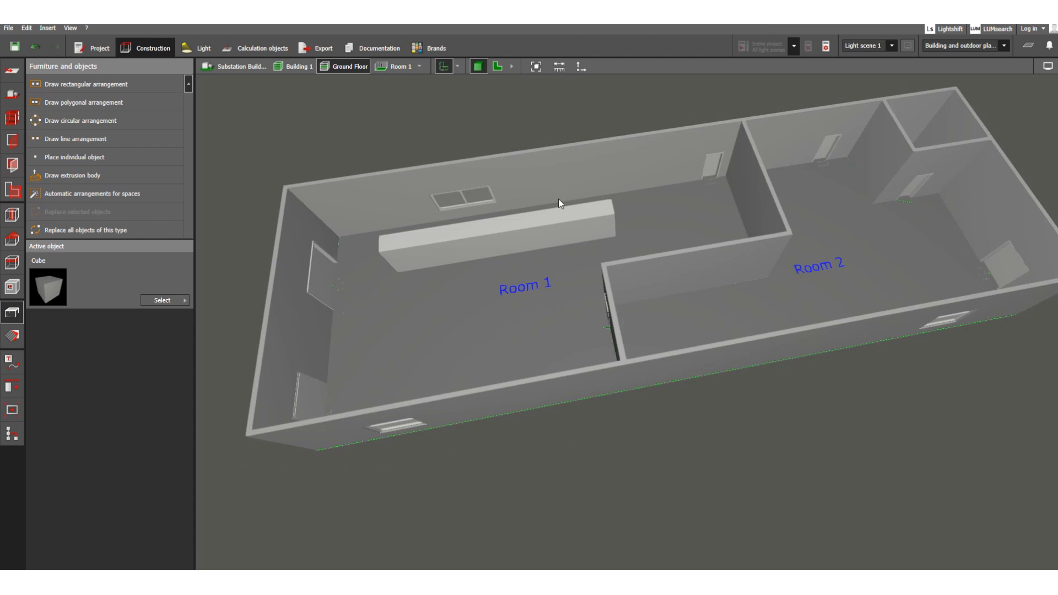
{"action": "scroll", "coordinate": [548, 201], "scroll_direction": "up", "scroll_amount": 2}
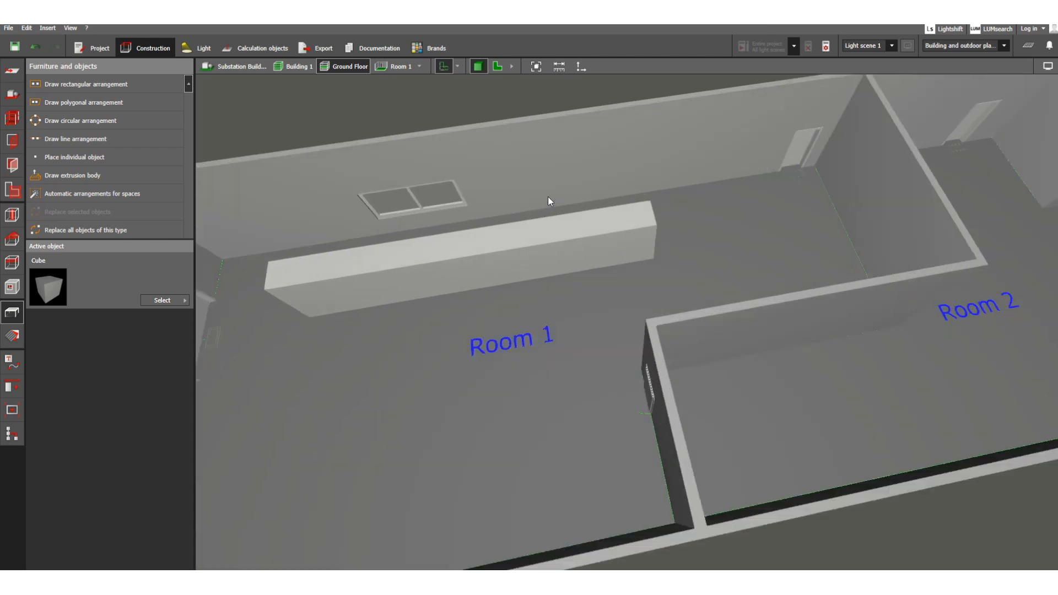
{"action": "left_click", "coordinate": [470, 253]}
{"action": "left_click", "coordinate": [422, 405]}
{"action": "left_click_drag", "start_coordinate": [433, 340], "coordinate": [541, 448]}
{"action": "scroll", "coordinate": [355, 284], "scroll_direction": "down", "scroll_amount": 1}
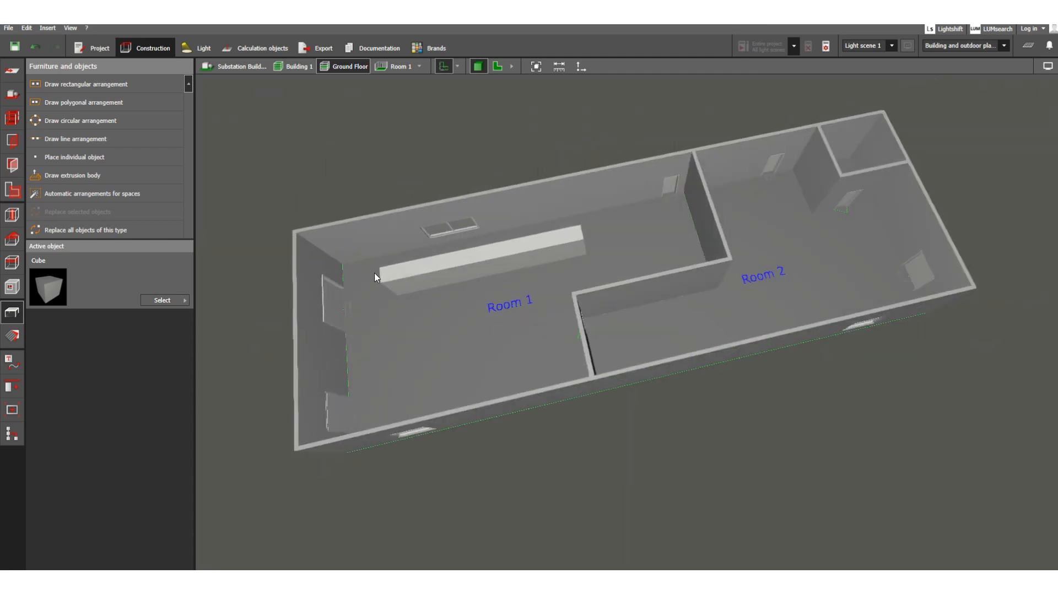
In the floor plan view, place a cube in the southwest part of Room 1 at about X 4.6 m, Y -9.4 m and set its length to 6 m.
{"action": "left_click", "coordinate": [498, 66]}
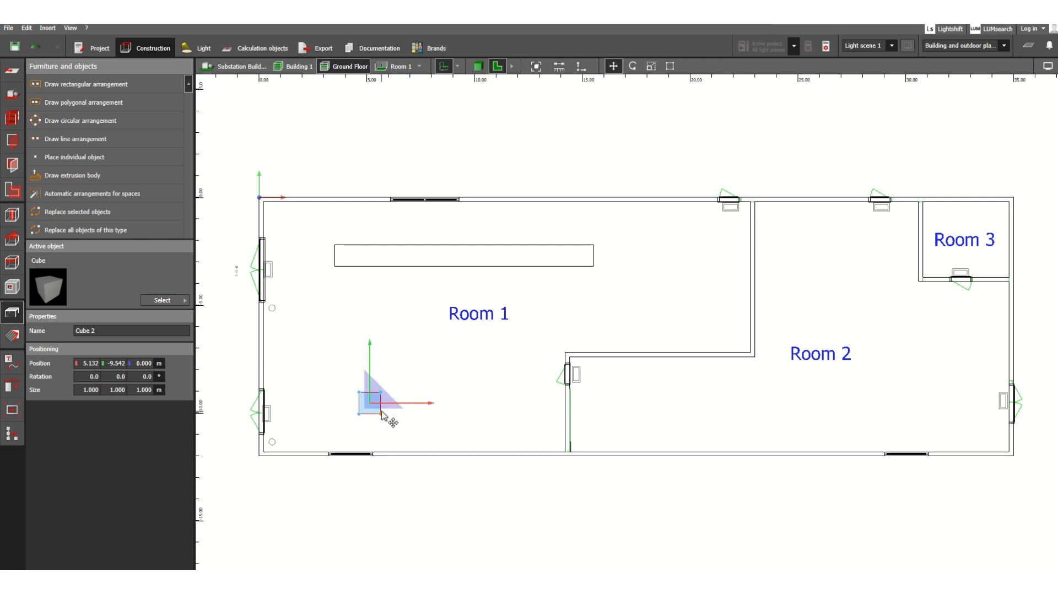
{"action": "mouse_move", "coordinate": [382, 416]}
{"action": "left_mouse_down"}
{"action": "mouse_move", "coordinate": [466, 433]}
{"action": "mouse_move", "coordinate": [370, 411]}
{"action": "left_mouse_up"}
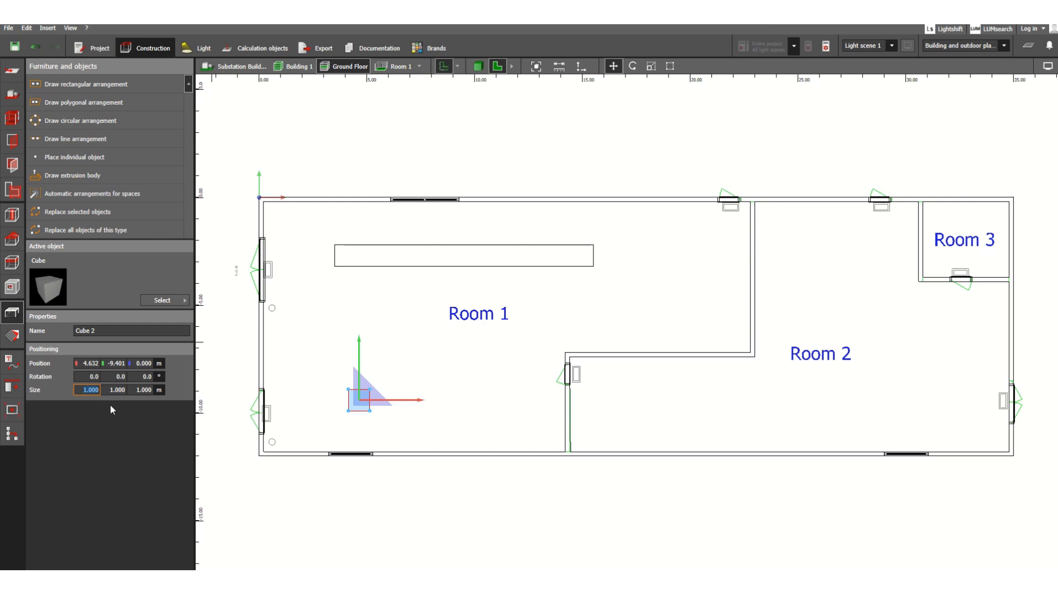
{"action": "type", "text": "6"}
{"action": "key", "text": "Tab"}
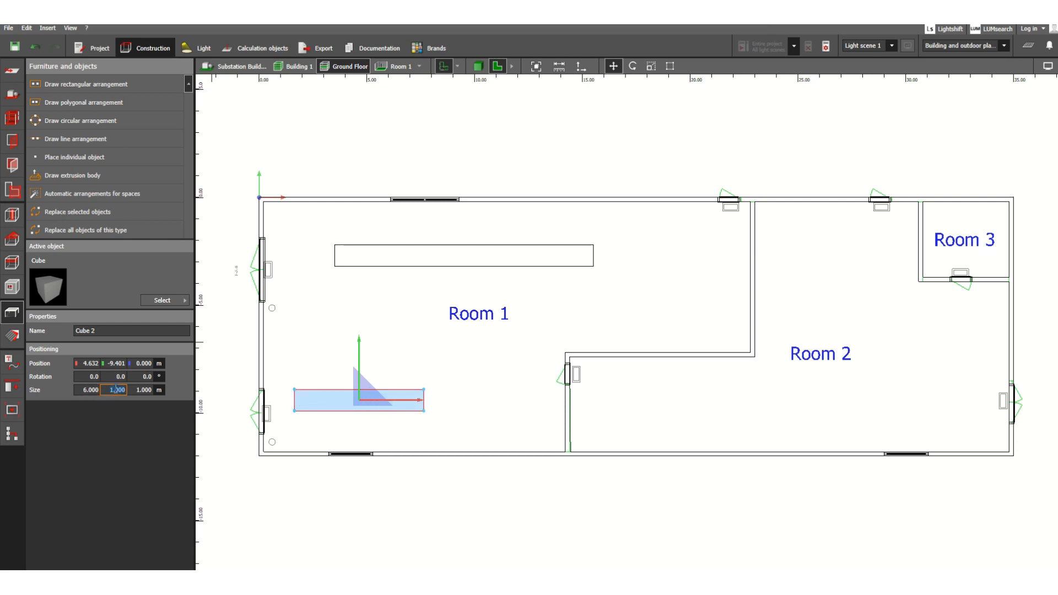
Set the 6 m block's height to 2.2 m and shift it about 2.5 m east, clear of Room 1's west wall.
{"action": "key", "text": "Tab"}
{"action": "type", "text": "2.2"}
{"action": "key", "text": "Tab"}
{"action": "left_click_drag", "start_coordinate": [374, 409], "coordinate": [429, 420]}
{"action": "left_click", "coordinate": [372, 333]}
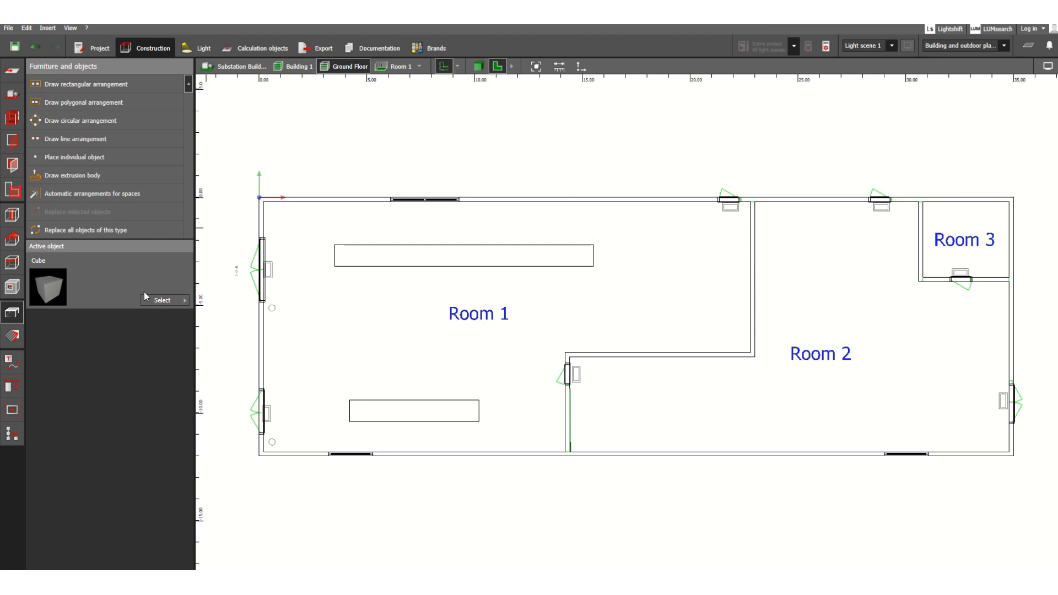
Place another cube in the southern part of Room 2 at about X 17.7 m, Y -10.3 m and set its length to 10 m.
{"action": "left_click_drag", "start_coordinate": [55, 291], "coordinate": [638, 431]}
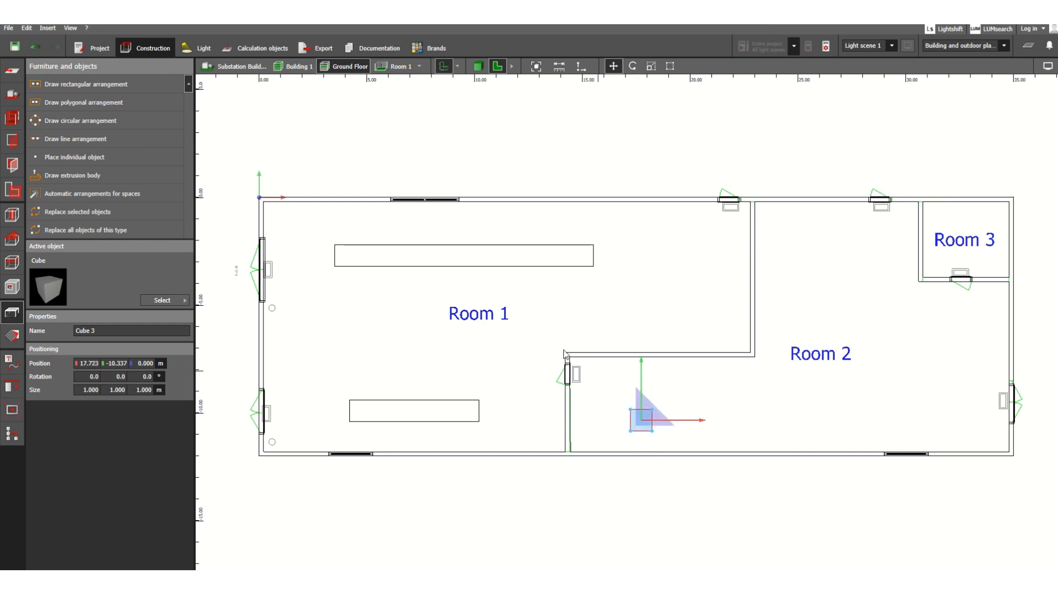
{"action": "left_click", "coordinate": [91, 389]}
{"action": "double_click", "coordinate": [90, 389]}
{"action": "type", "text": "10"}
{"action": "key", "text": "Tab"}
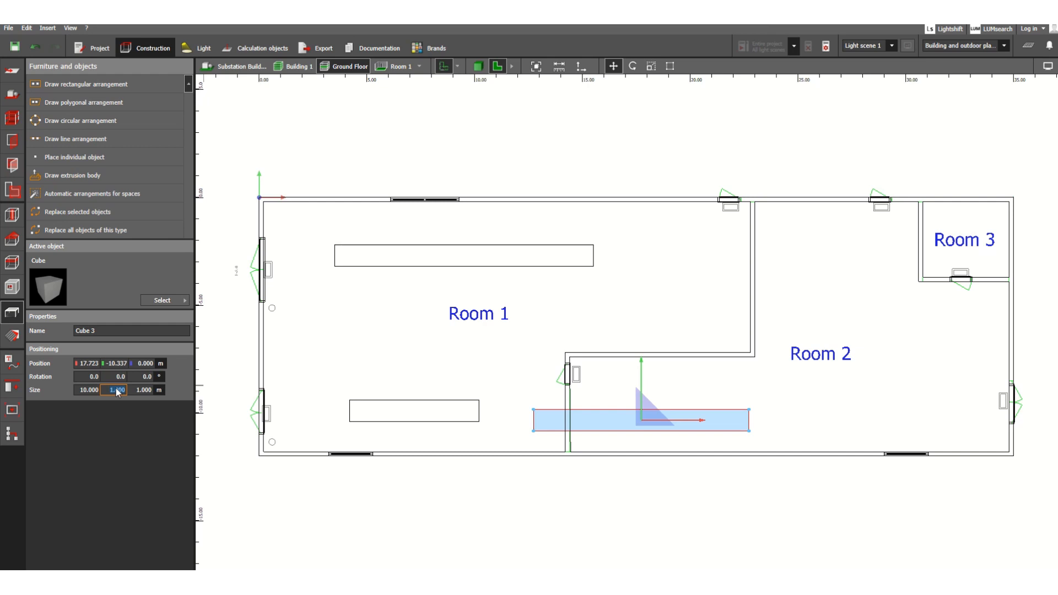
Set the 10 m block's width to 0.8 m and height to 1.8 m, and move it east so it lies fully inside Room 2.
{"action": "type", "text": ".8"}
{"action": "key", "text": "Tab"}
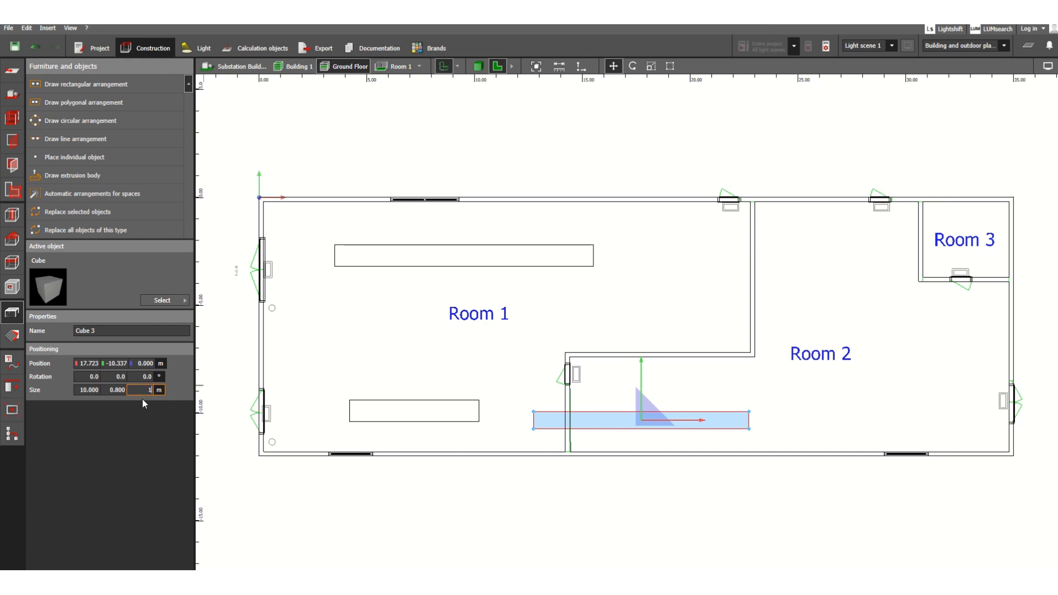
{"action": "left_click", "coordinate": [112, 387]}
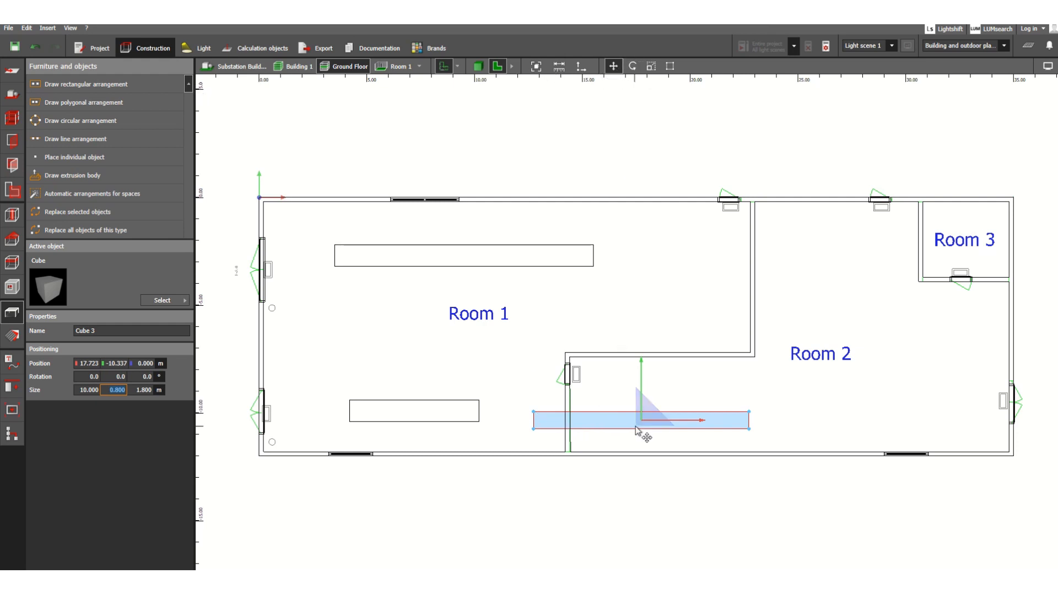
{"action": "left_click_drag", "start_coordinate": [637, 430], "coordinate": [738, 430]}
{"action": "left_click", "coordinate": [668, 376]}
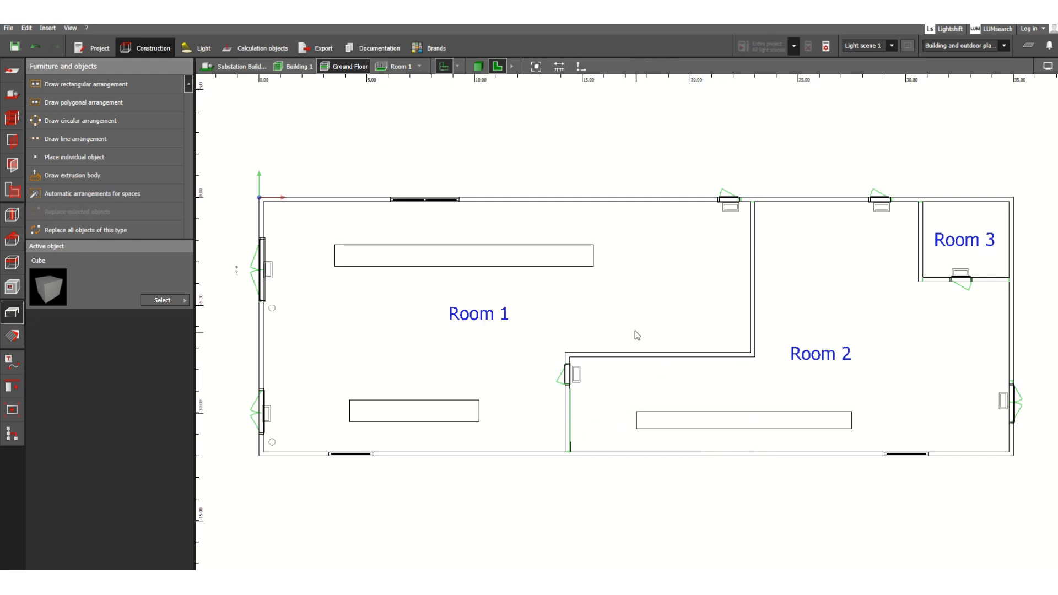
Examine the three blocks in Rooms 1 and 2 in 3D, both close up and across the whole floor.
{"action": "left_click", "coordinate": [479, 66]}
{"action": "right_click_drag", "start_coordinate": [592, 270], "coordinate": [715, 245]}
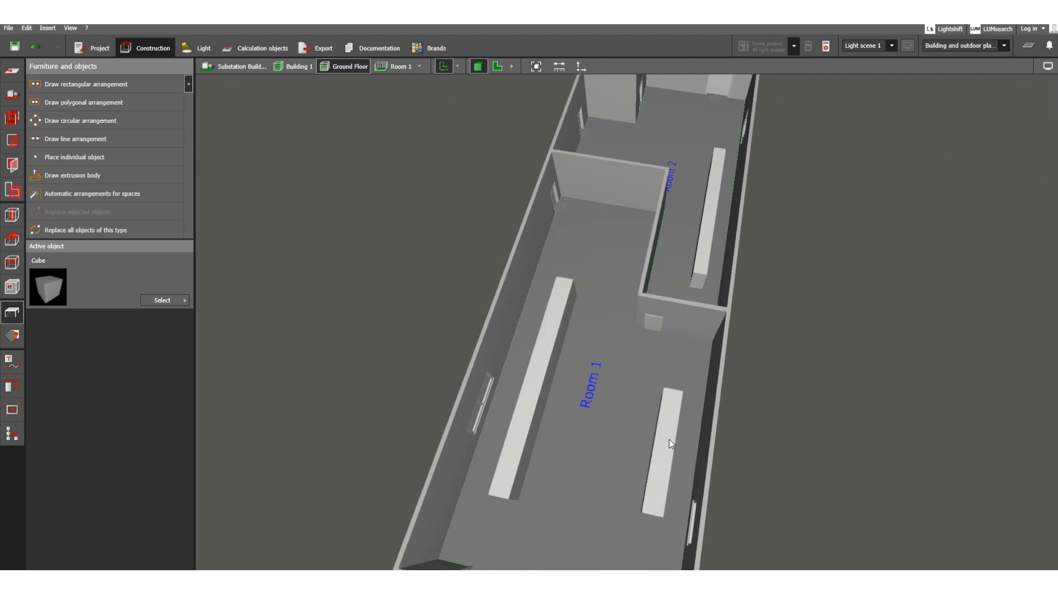
{"action": "scroll", "coordinate": [673, 511], "scroll_direction": "up", "scroll_amount": 5}
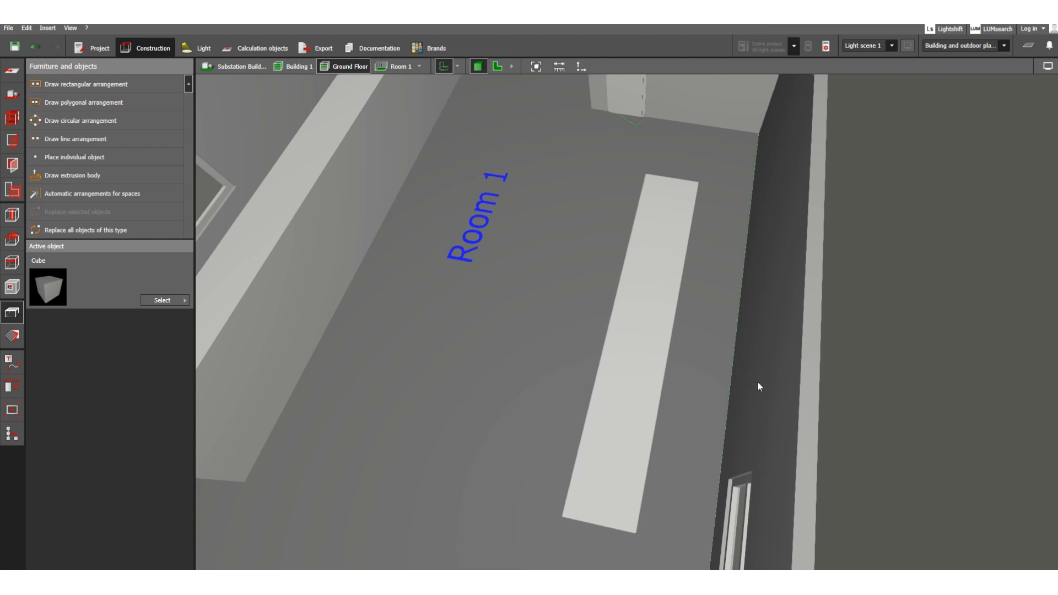
{"action": "right_click_drag", "start_coordinate": [690, 406], "coordinate": [629, 445]}
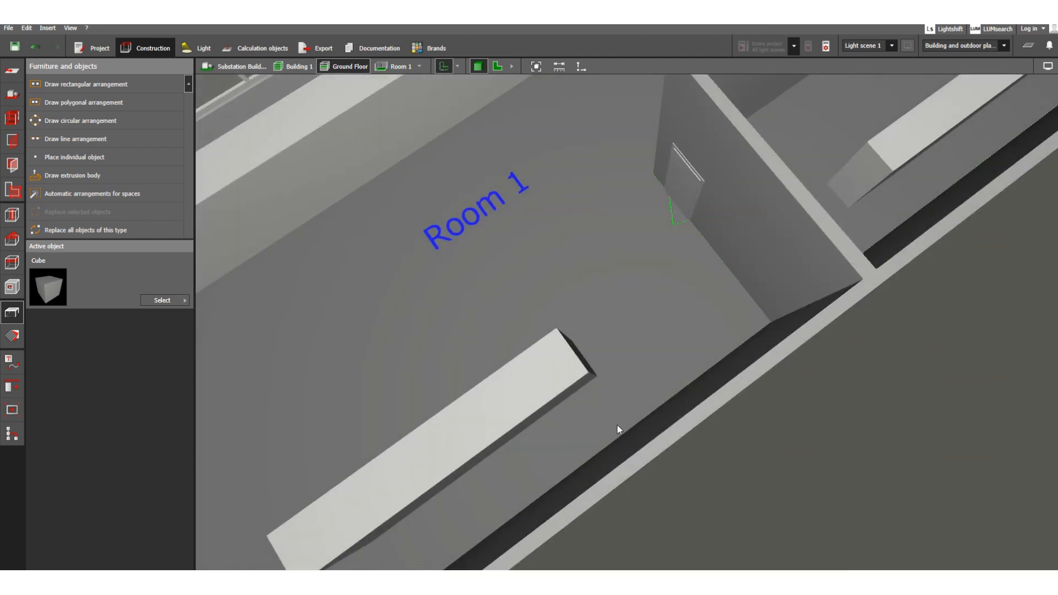
{"action": "scroll", "coordinate": [628, 430], "scroll_direction": "up", "scroll_amount": 2}
{"action": "right_click_drag", "start_coordinate": [641, 399], "coordinate": [803, 267]}
{"action": "scroll", "coordinate": [804, 264], "scroll_direction": "up", "scroll_amount": 2}
{"action": "scroll", "coordinate": [853, 261], "scroll_direction": "down", "scroll_amount": 1}
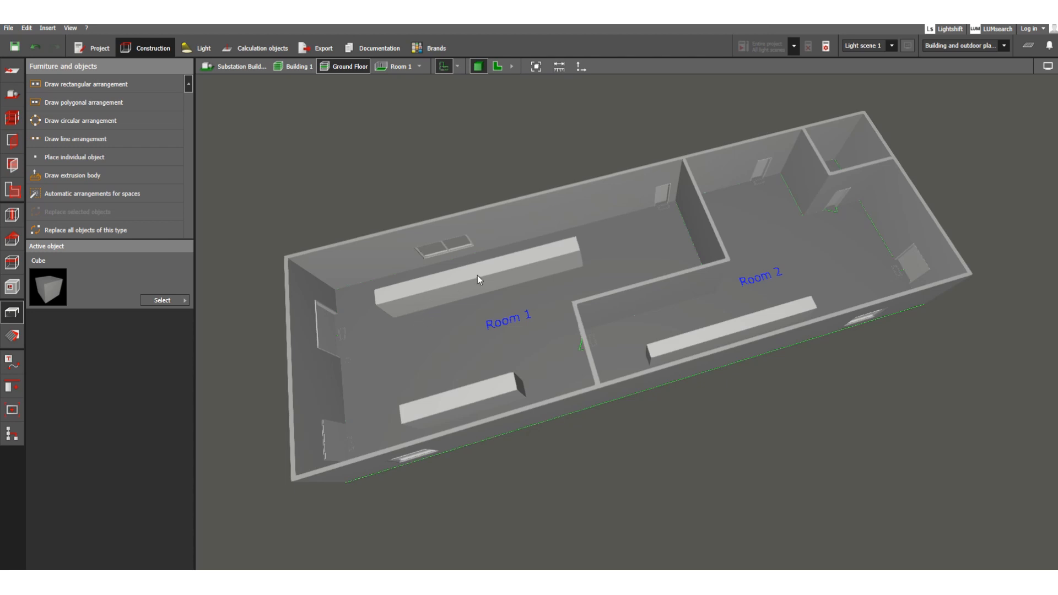
{"action": "mouse_move", "coordinate": [482, 311]}
{"action": "left_mouse_down"}
{"action": "mouse_move", "coordinate": [445, 290]}
{"action": "mouse_move", "coordinate": [470, 313]}
{"action": "left_mouse_up"}
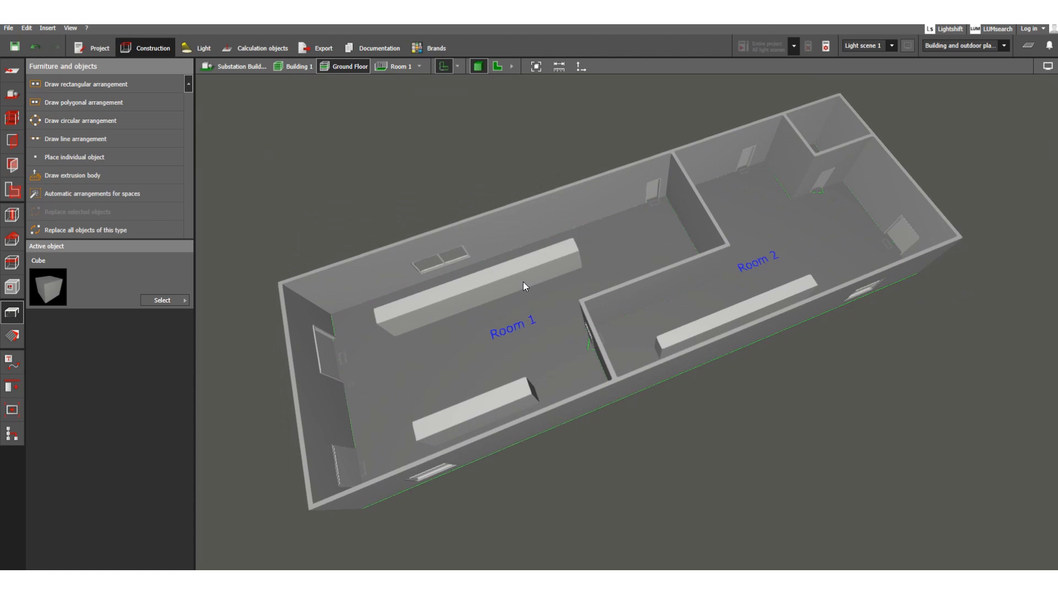
{"action": "scroll", "coordinate": [481, 312], "scroll_direction": "down", "scroll_amount": 2}
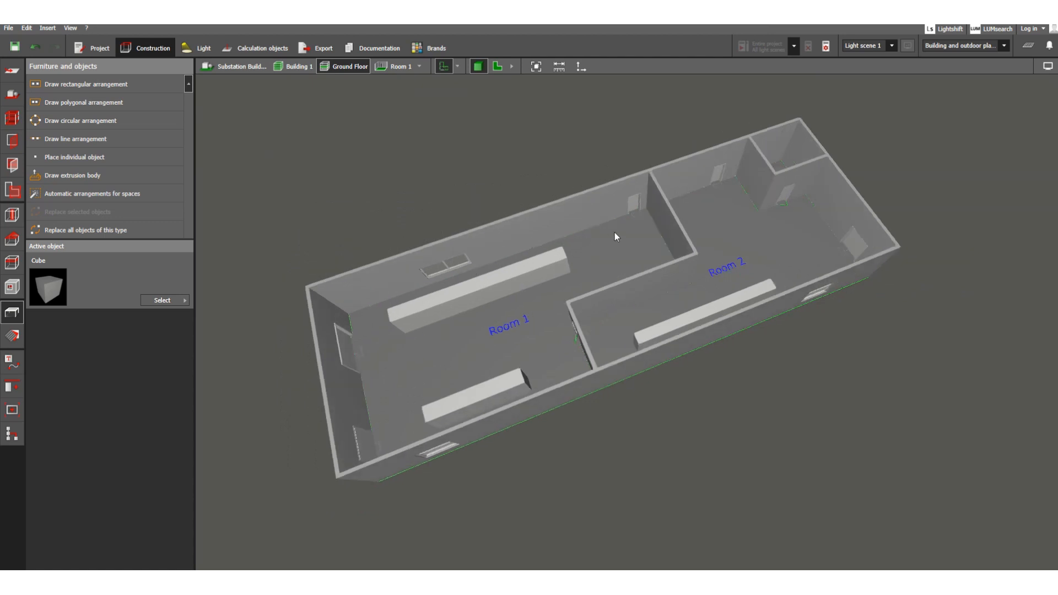
{"action": "mouse_move", "coordinate": [603, 243]}
{"action": "left_mouse_down"}
{"action": "mouse_move", "coordinate": [603, 230]}
{"action": "mouse_move", "coordinate": [588, 242]}
{"action": "left_mouse_up"}
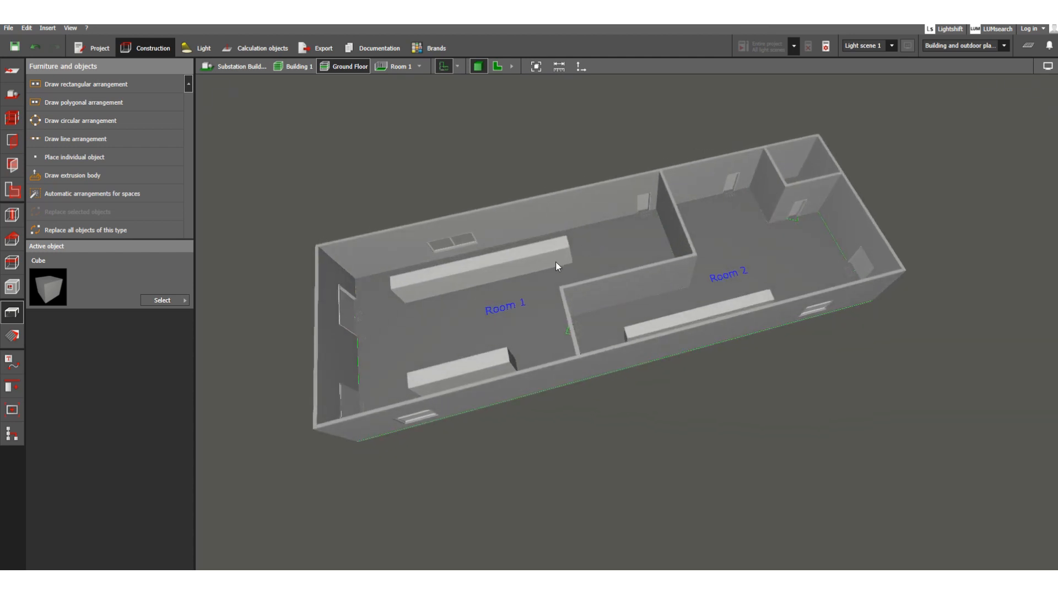